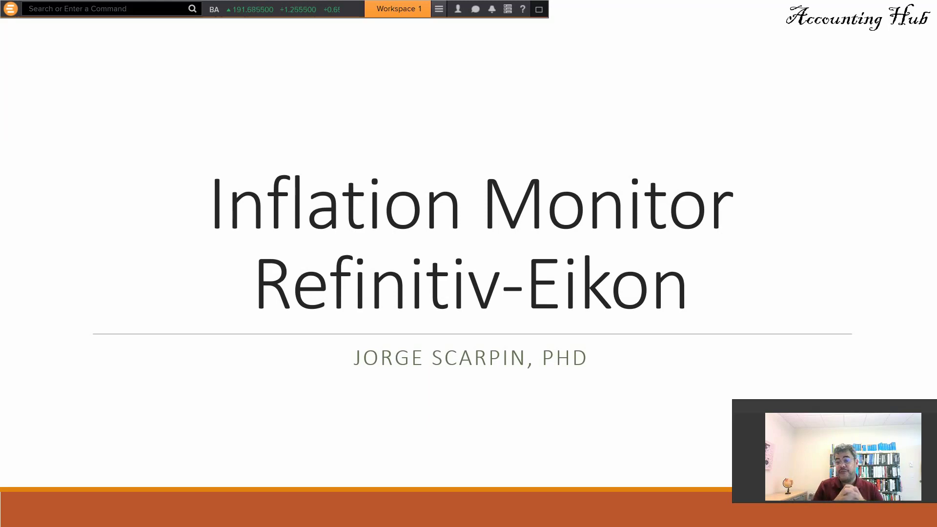
Advance the slideshow to the Inflation Monitor slide that says 'Search: INFMON'
key(Right)
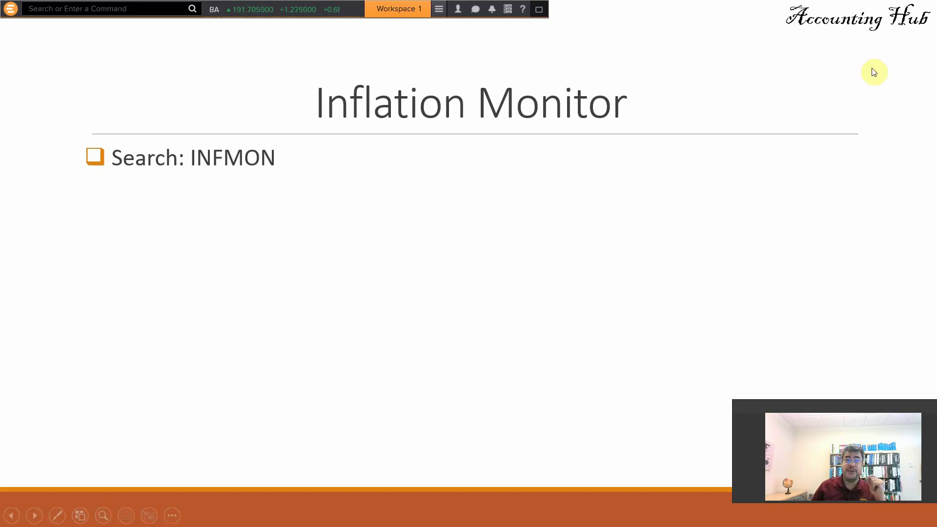
Search Eikon for 'infmon' and open the Inflation Monitor app
click(111, 7)
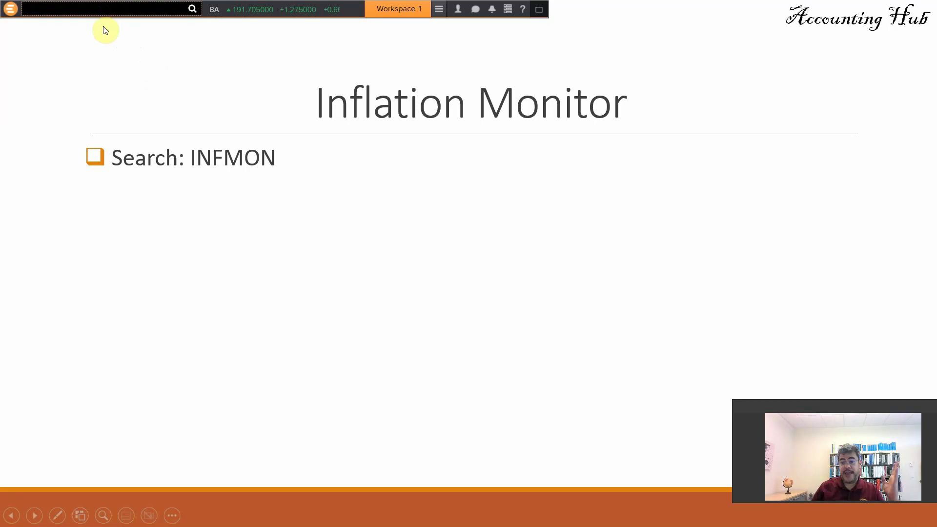
text(i)
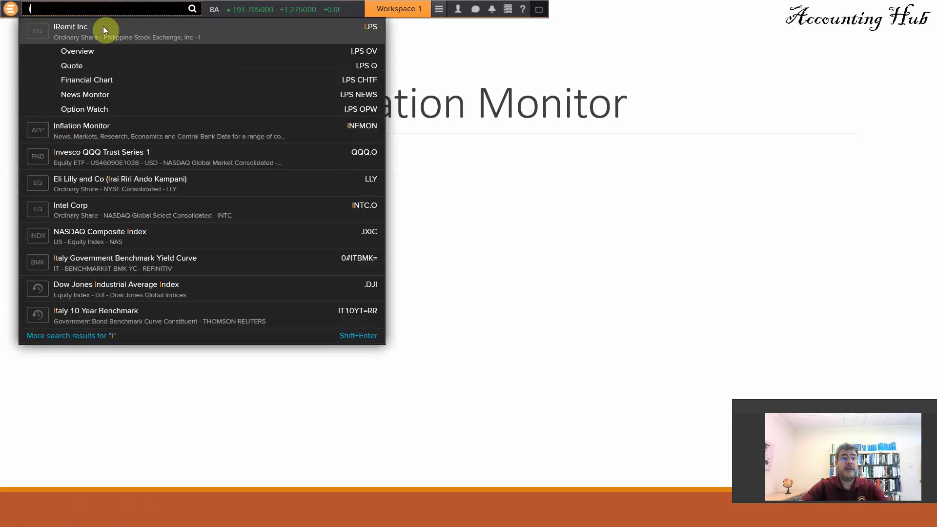
text(nfmon)
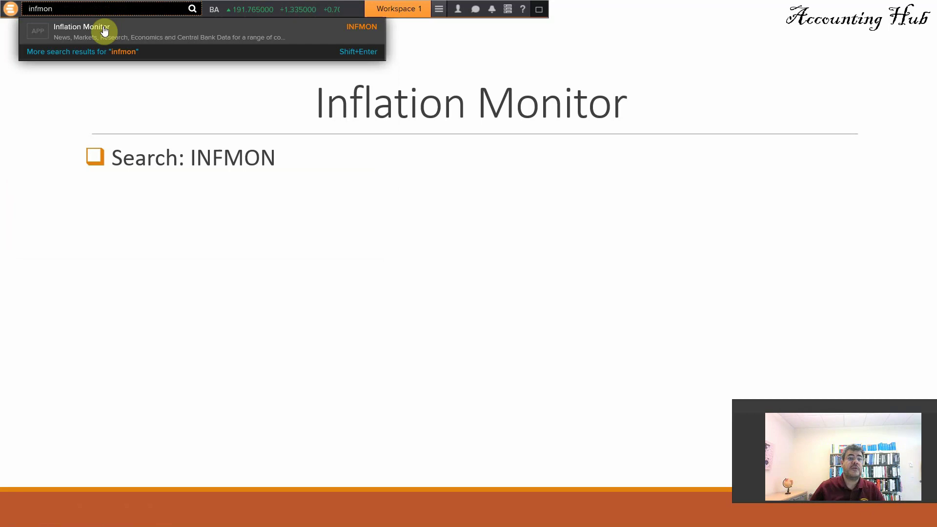
click(178, 38)
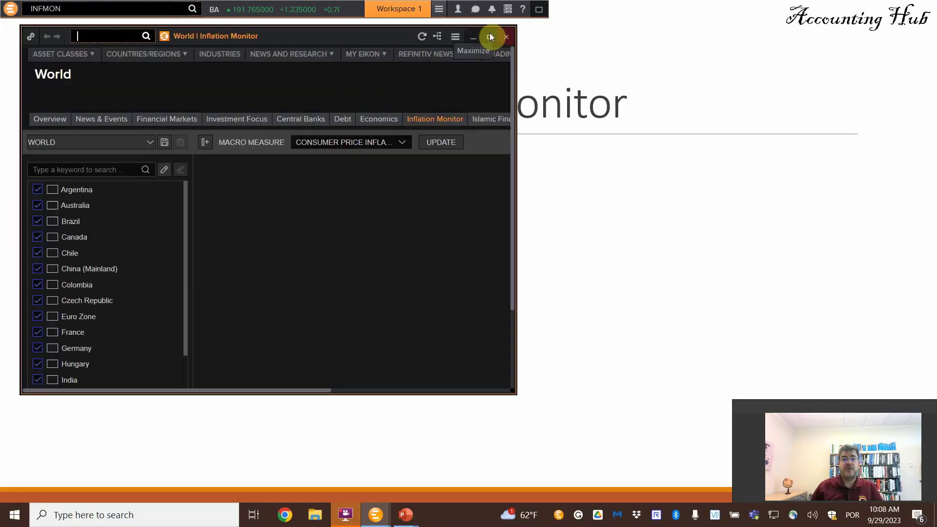
Maximize the Inflation Monitor and scroll through the central bank inflation list
click(489, 36)
mouse_move(485, 34)
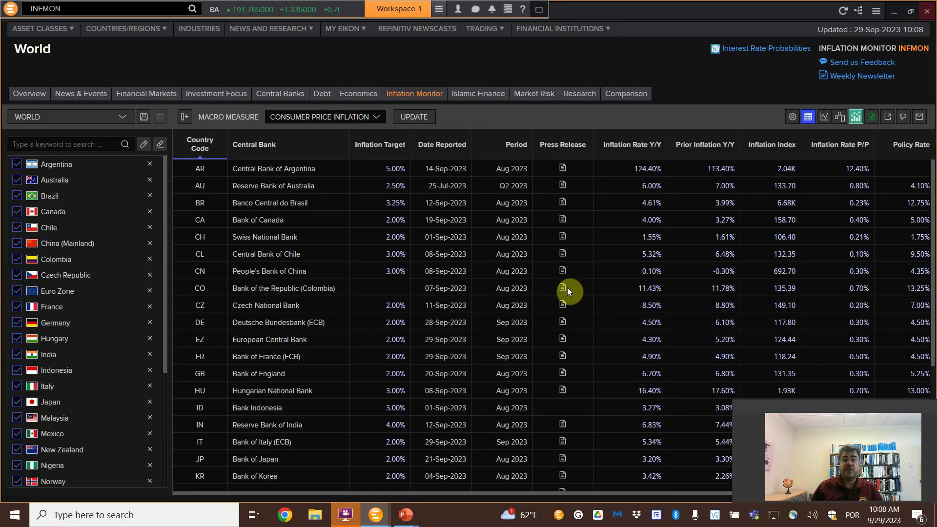
scroll(115, 236, down, 3)
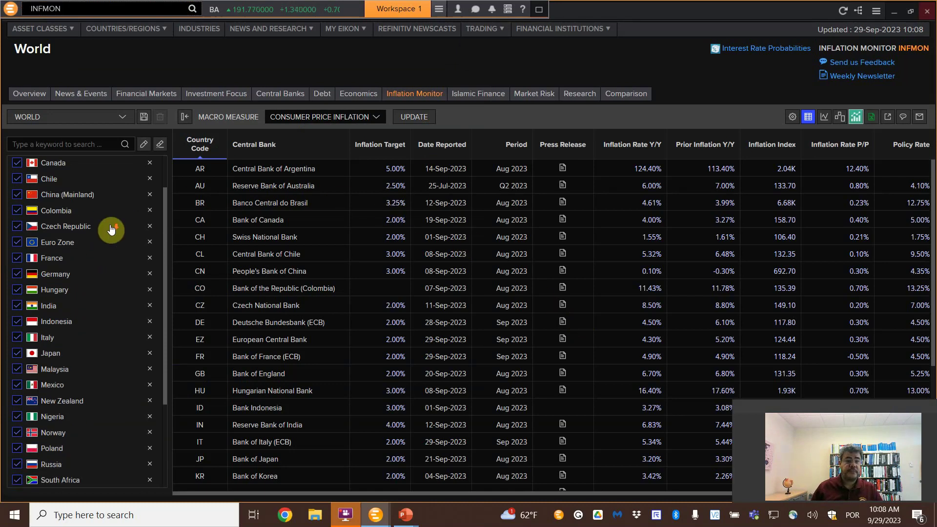
scroll(112, 244, down, 2)
scroll(130, 276, up, 5)
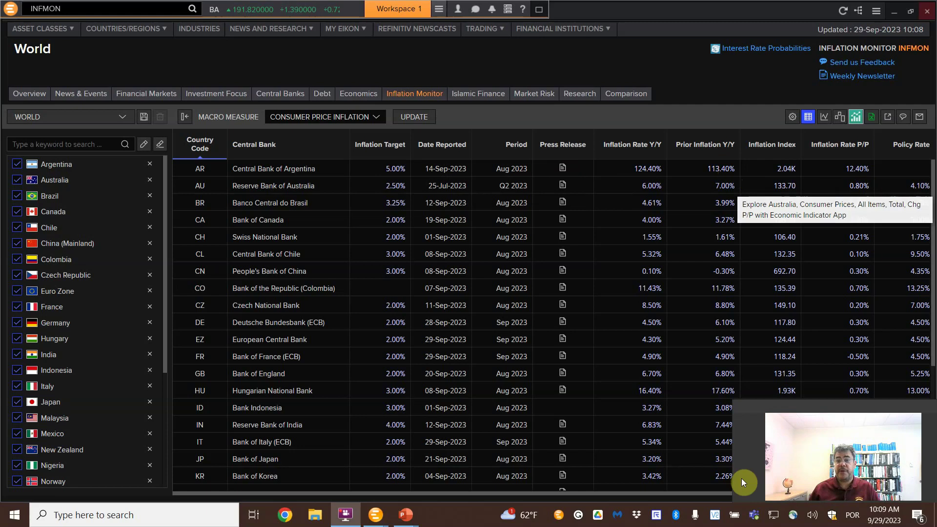
click(680, 496)
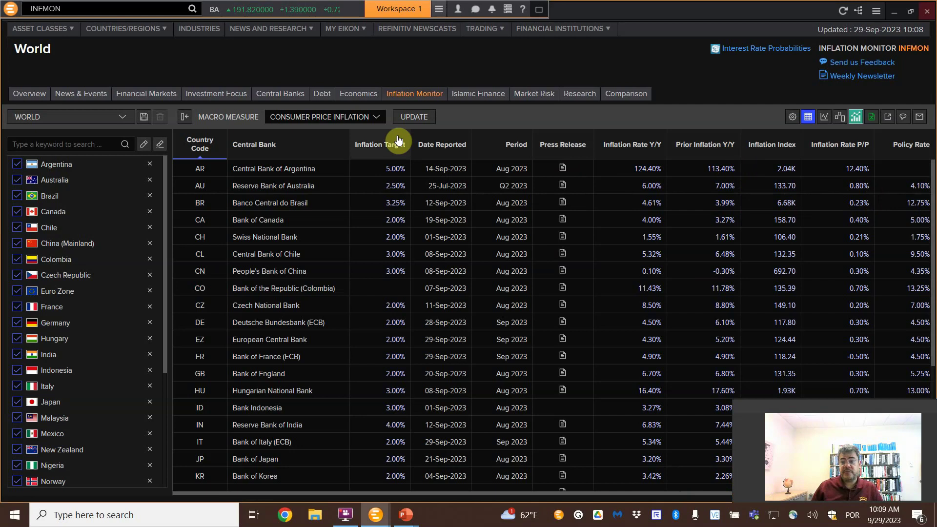
Switch the Macro Measure to Central Bank Rates, update, and review policy rates and meeting dates
click(363, 115)
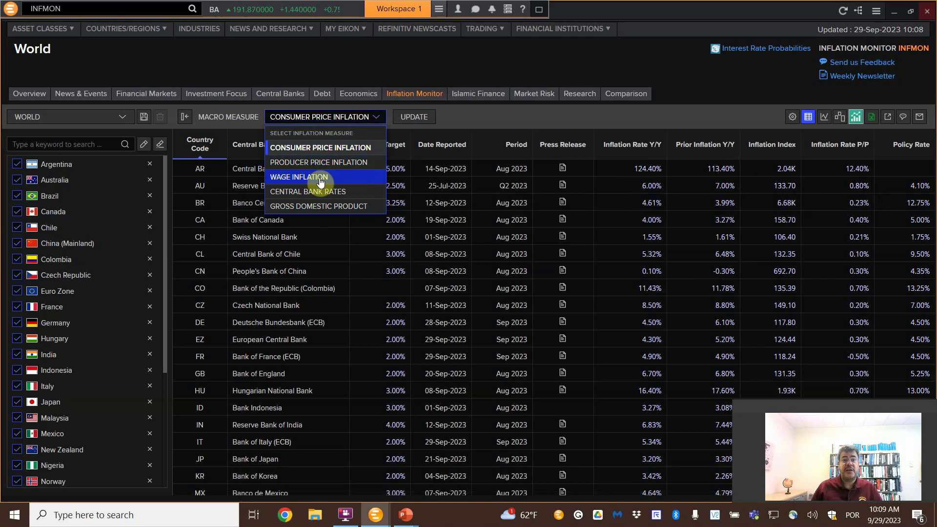
click(351, 194)
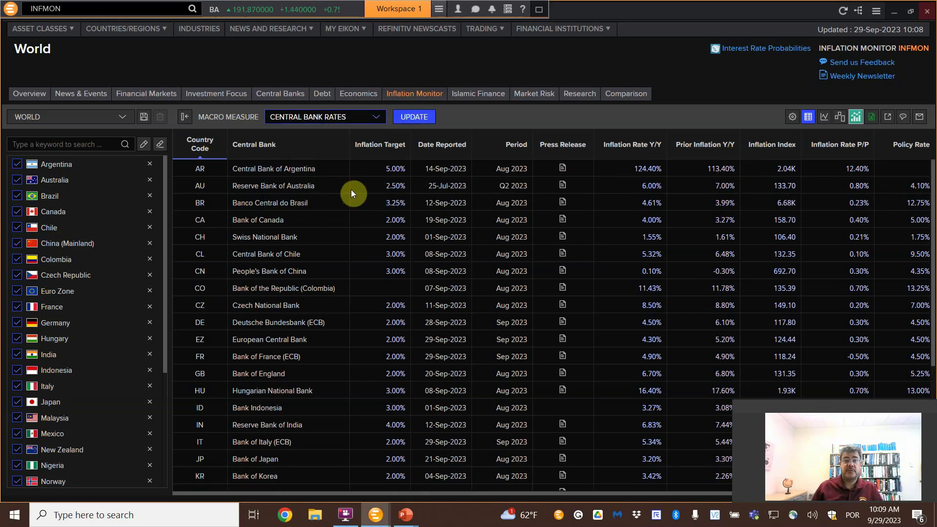
click(418, 121)
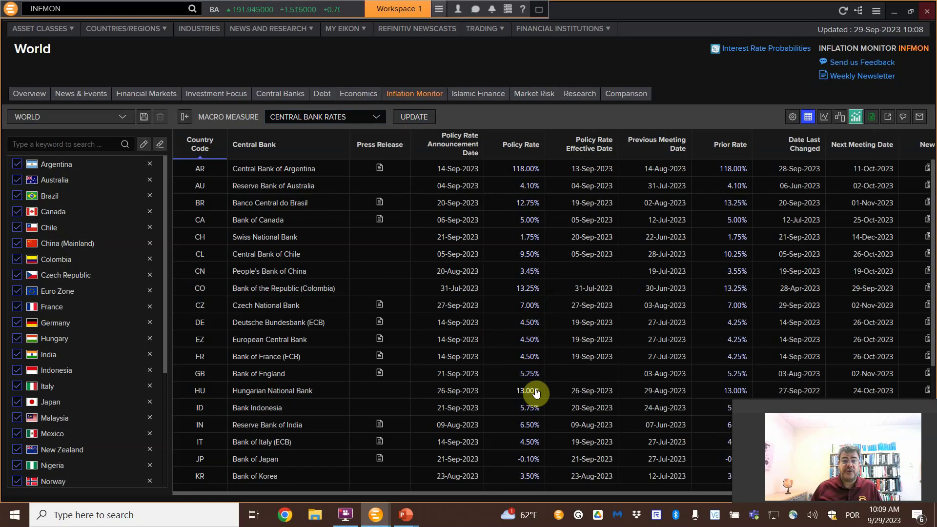
scroll(527, 395, down, 3)
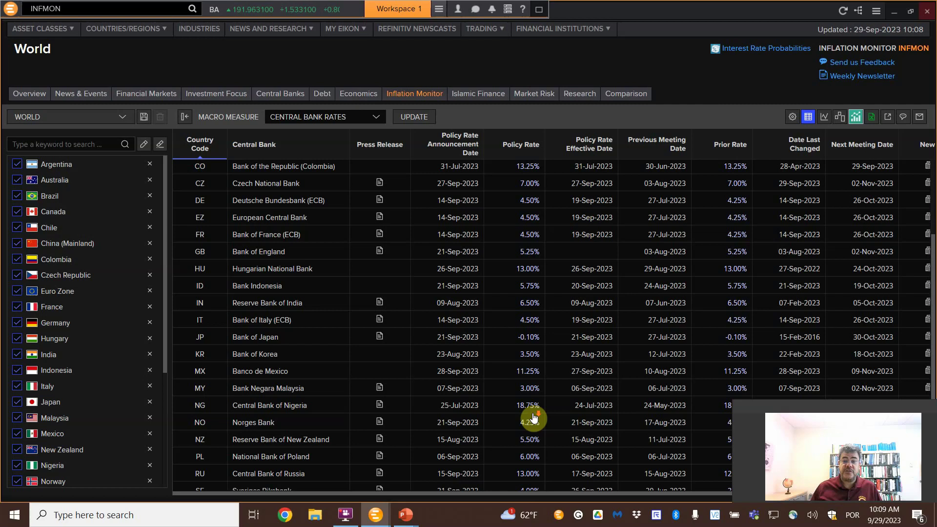
scroll(533, 412, down, 2)
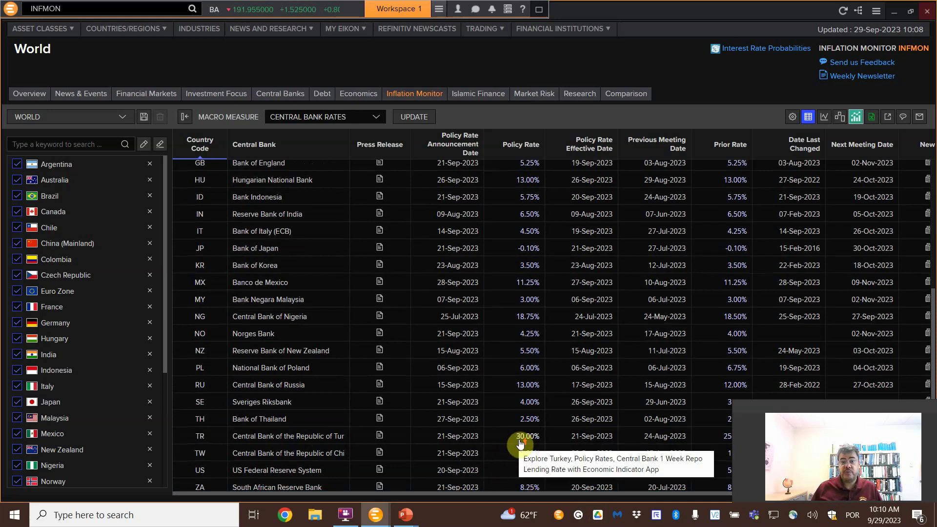
scroll(470, 330, up, 5)
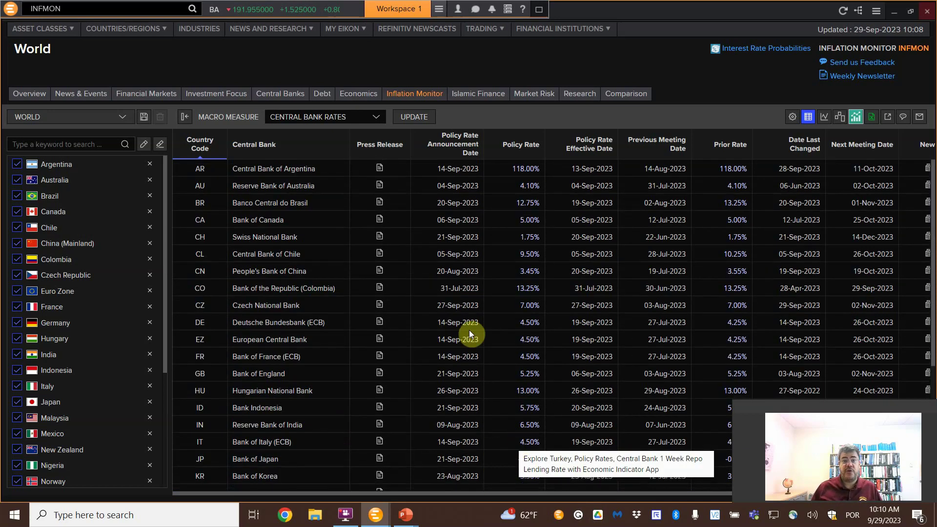
click(368, 119)
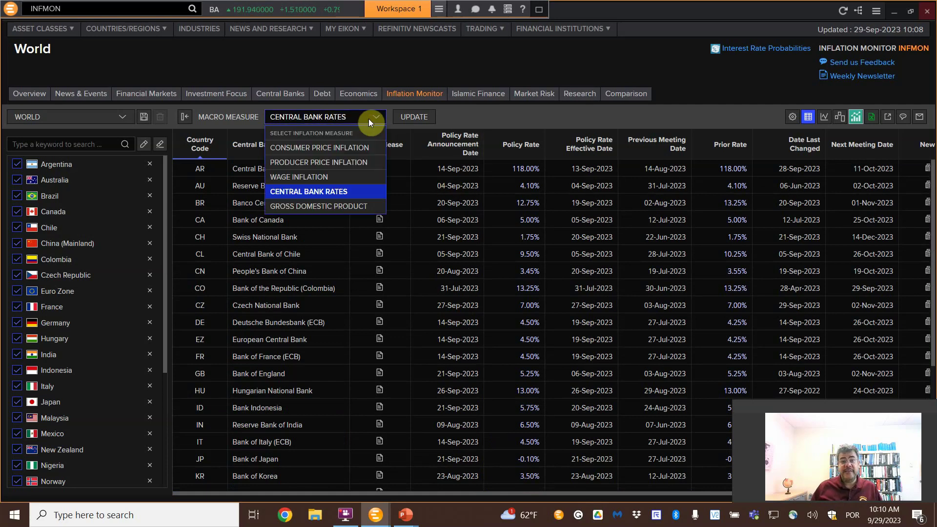
Load Gross Domestic Product and scroll right to see current and prior YoY and PoP growth
click(347, 209)
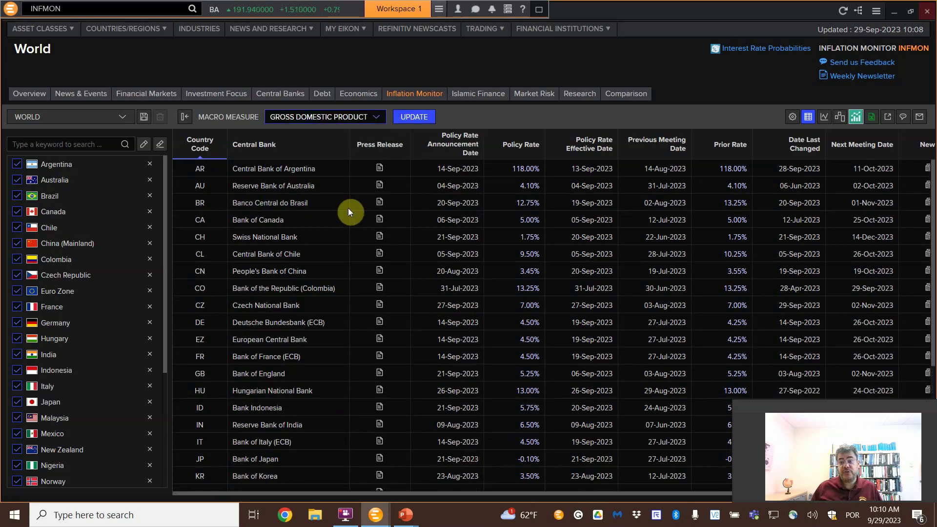
click(412, 117)
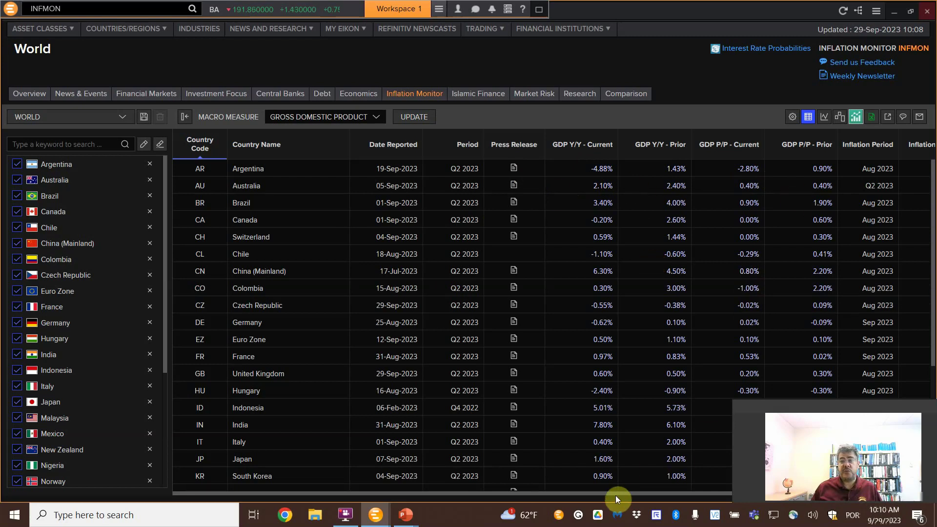
drag(670, 490, 380, 480)
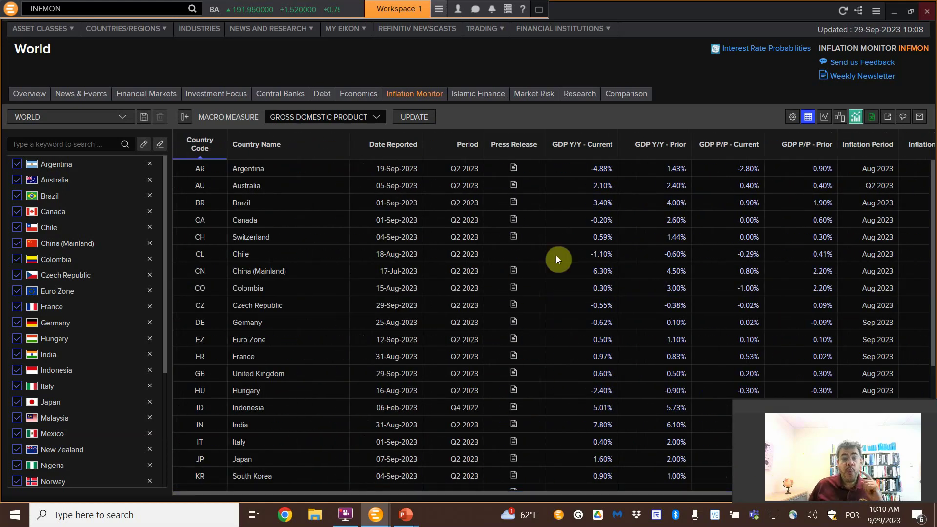
Switch the measure back to Consumer Price Inflation, update, and cancel out of Manage Columns
click(369, 118)
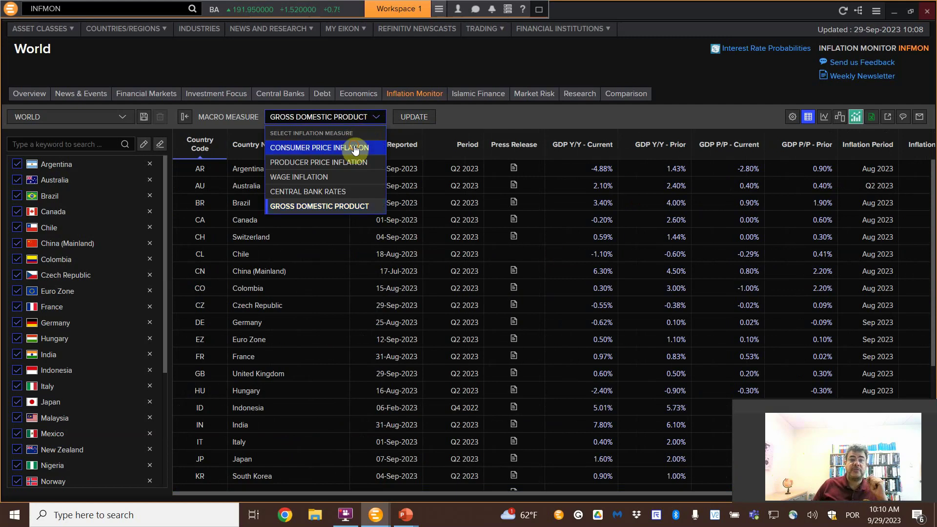
click(356, 148)
click(413, 119)
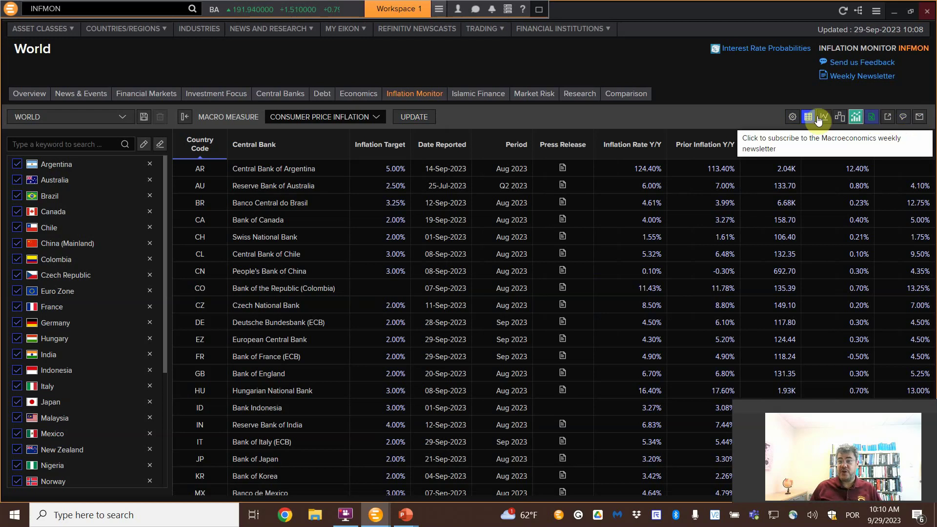
click(793, 117)
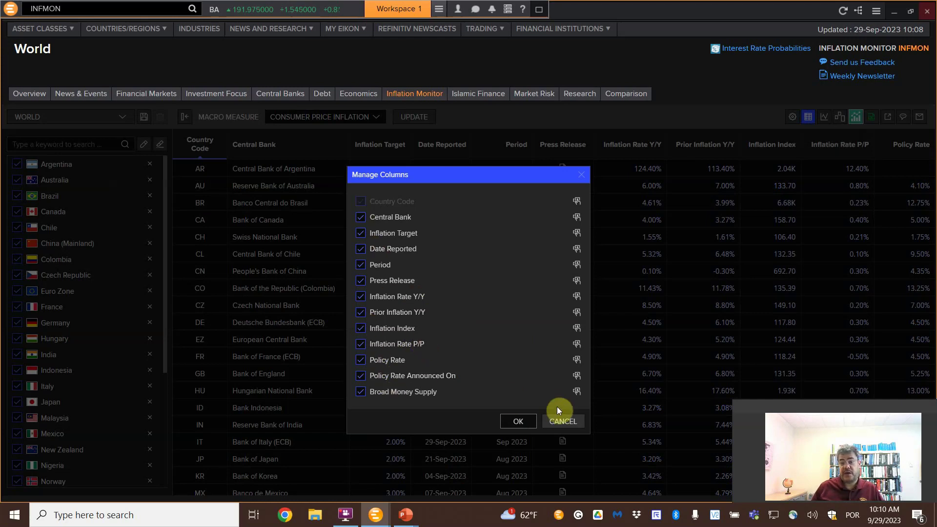
click(561, 423)
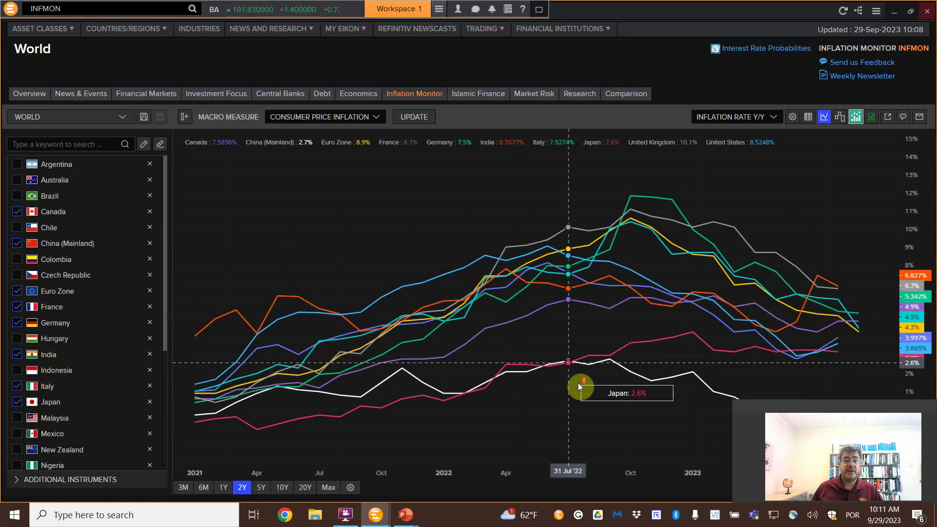
Show the floating-bar inflation range chart with Brazil added to the selected countries
click(17, 196)
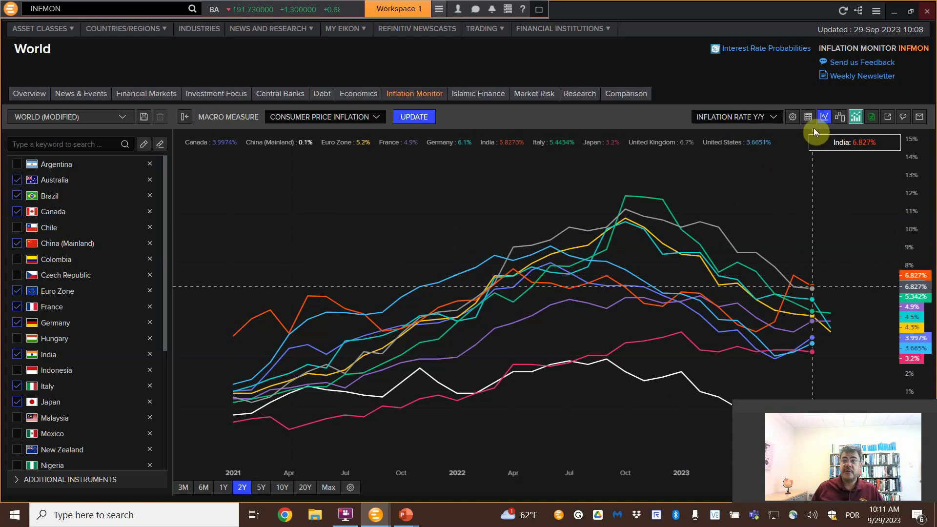
click(839, 119)
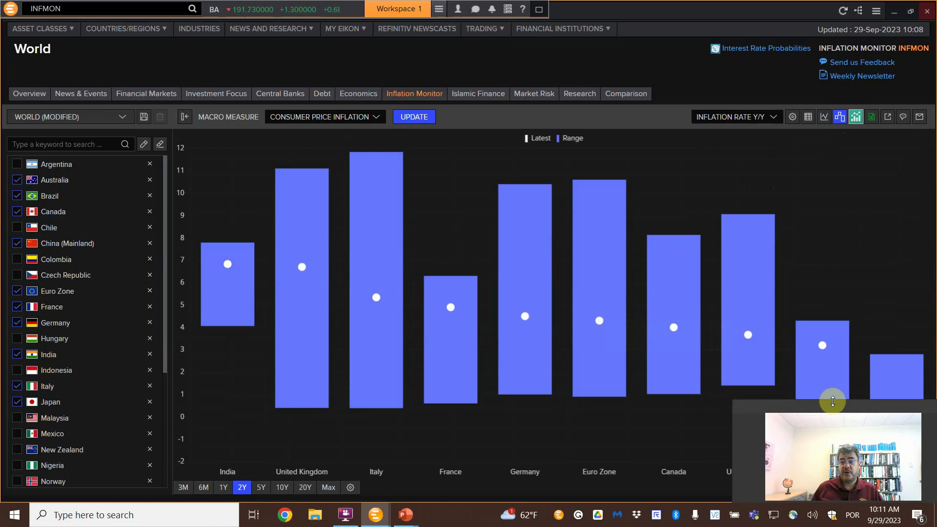
drag(833, 401, 821, 295)
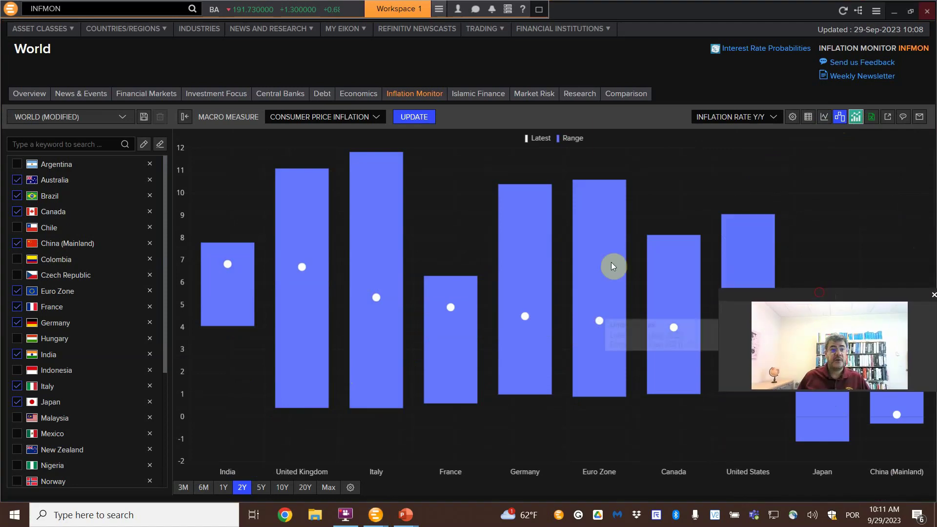
click(16, 196)
click(17, 213)
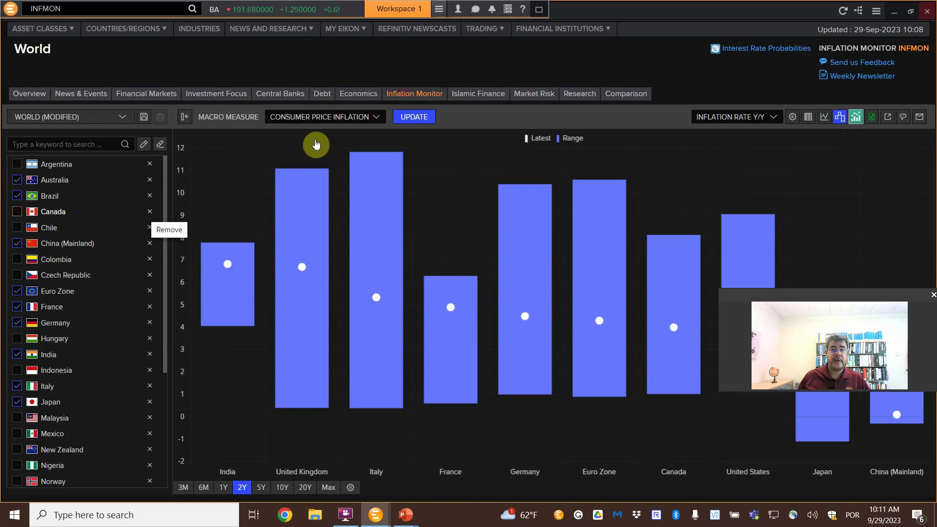
click(413, 119)
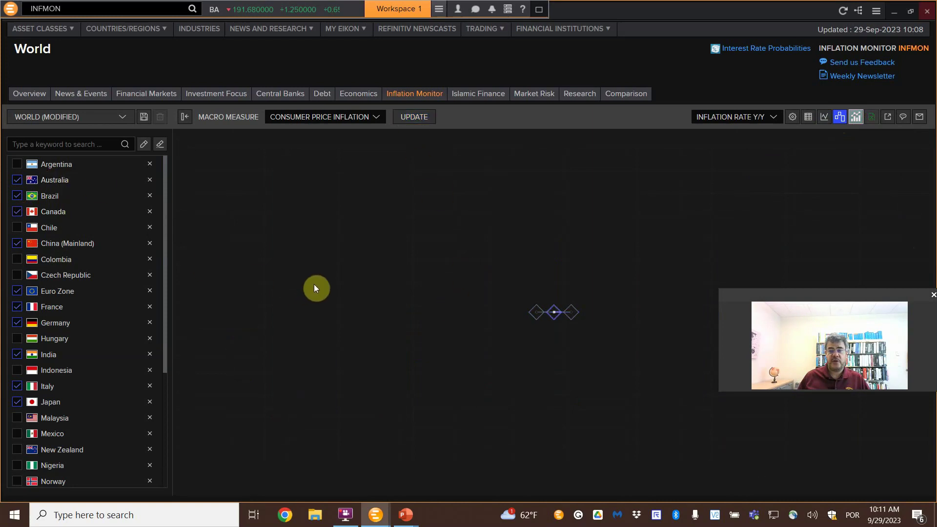
drag(822, 291, 816, 405)
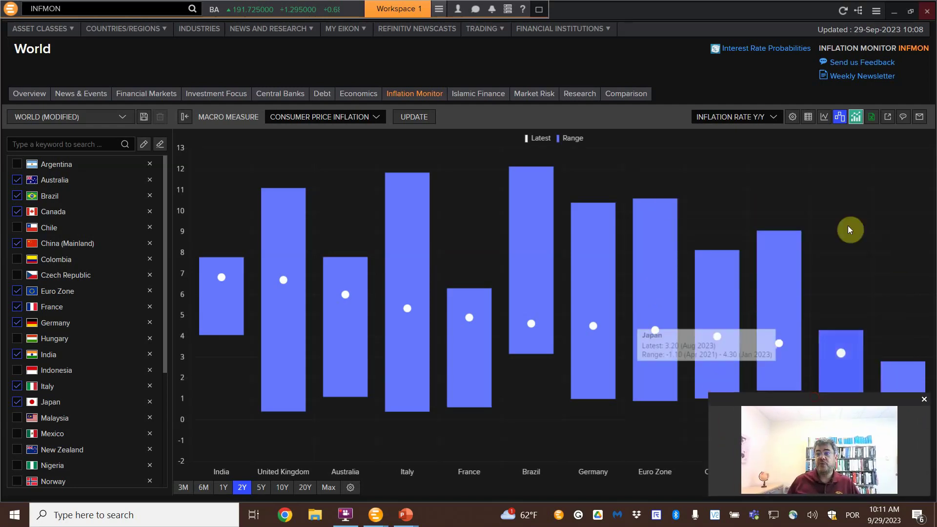
Open the selected countries' inflation series in a Datastream time-series chart
click(855, 121)
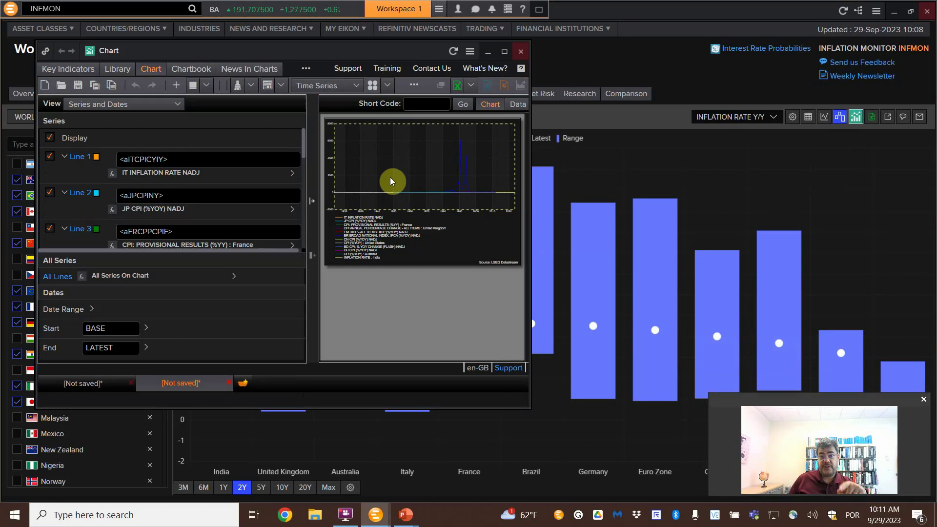
Close the Datastream chart, export the inflation data to Excel, and open Macro Monitor [1].xlsx
click(516, 51)
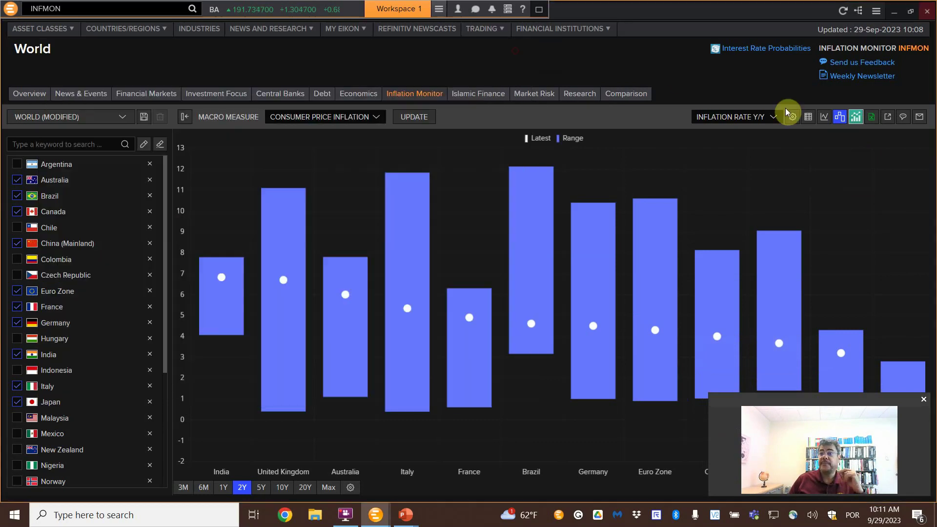
click(869, 118)
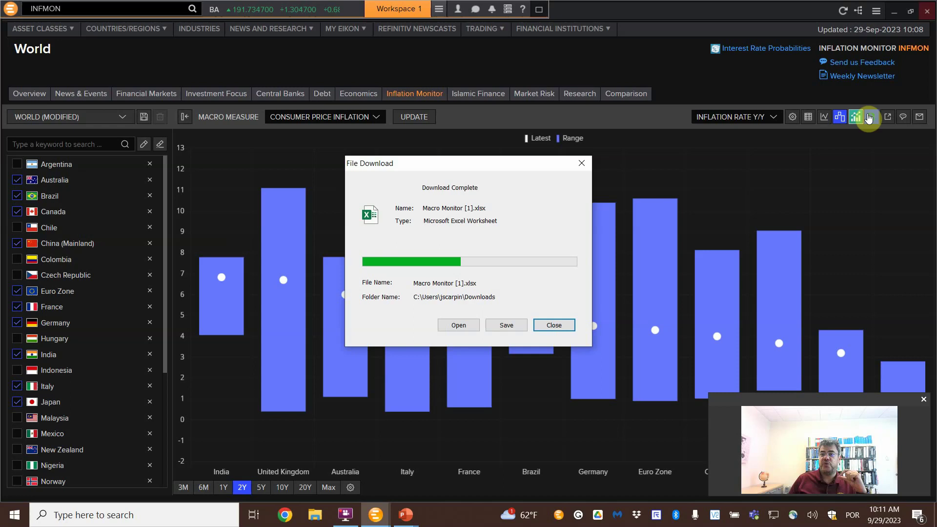
click(462, 323)
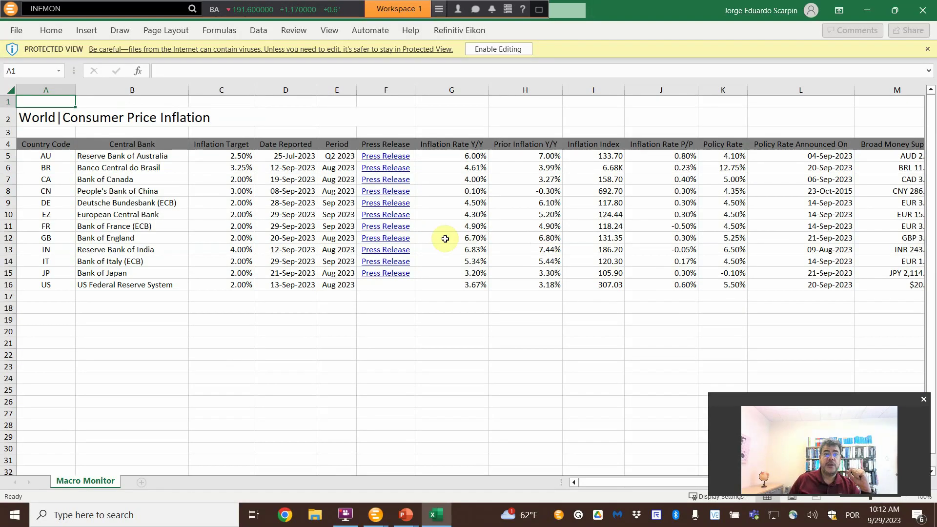
Enable editing in the Macro Monitor workbook, select column A's country codes, and return to Eikon
click(506, 48)
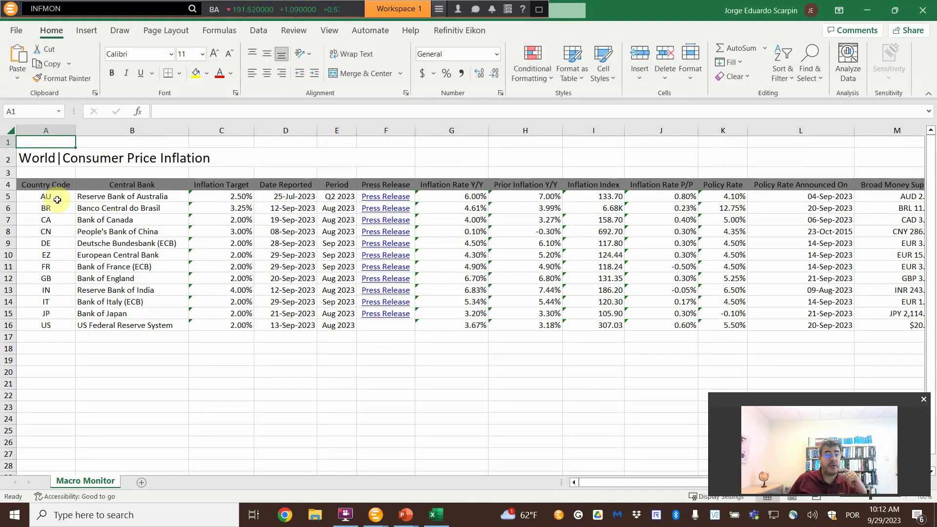
drag(57, 195, 51, 324)
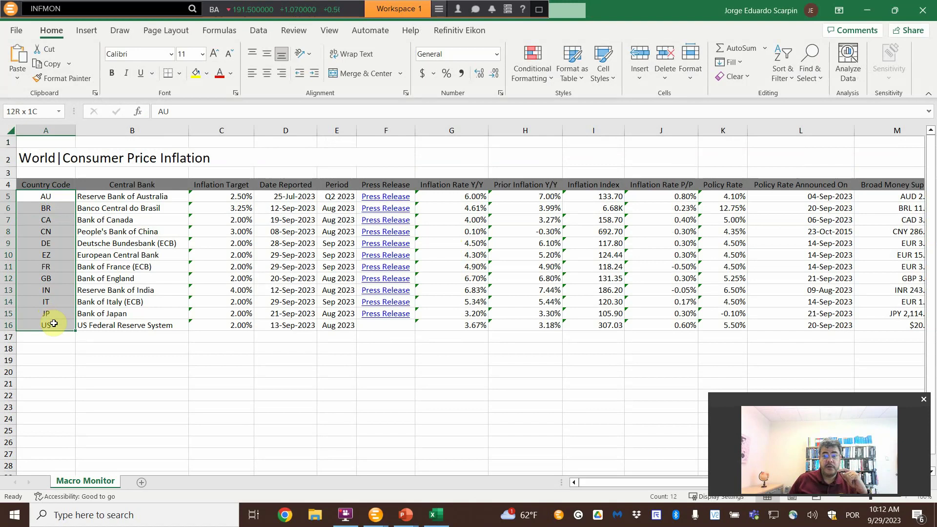
mouse_move(372, 518)
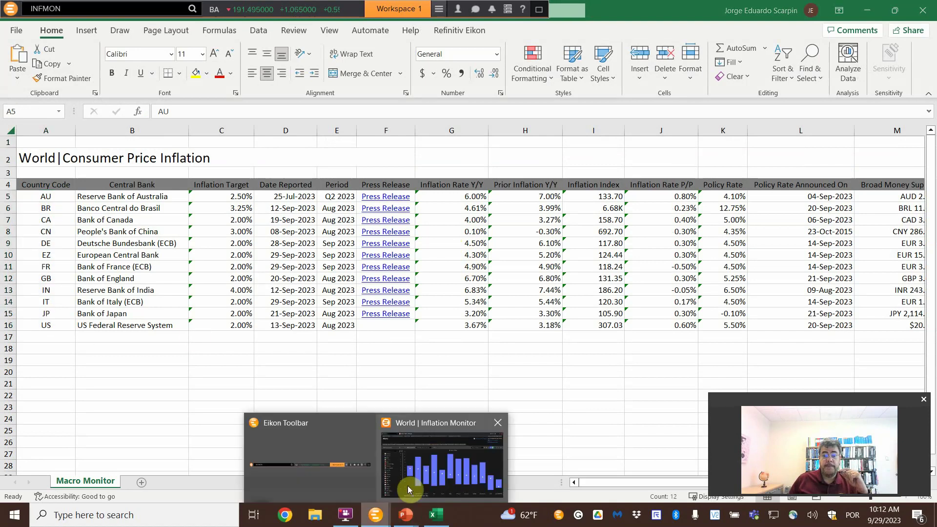
click(408, 485)
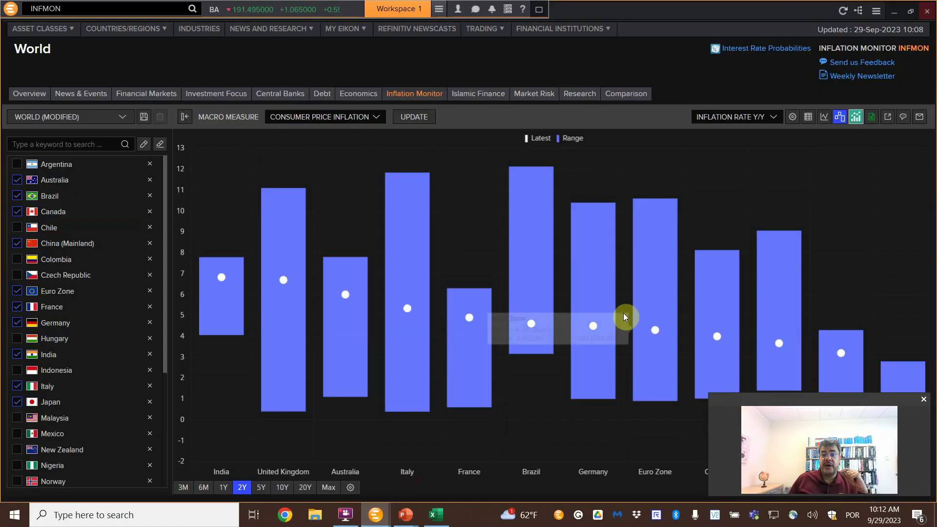
Switch to Grid View and tick Argentina, Chile, Colombia, Hungary, Indonesia, Malaysia, Mexico, New Zealand, Nigeria, Norway
click(808, 118)
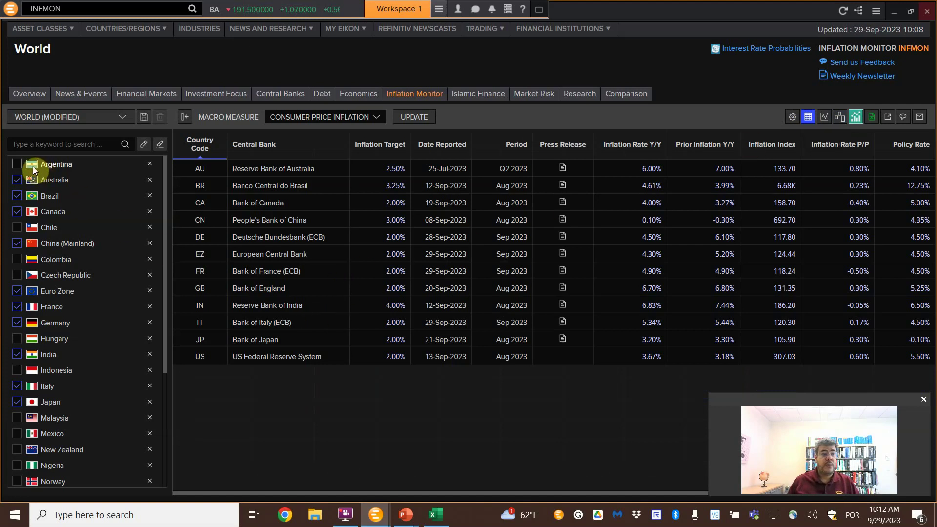
click(13, 169)
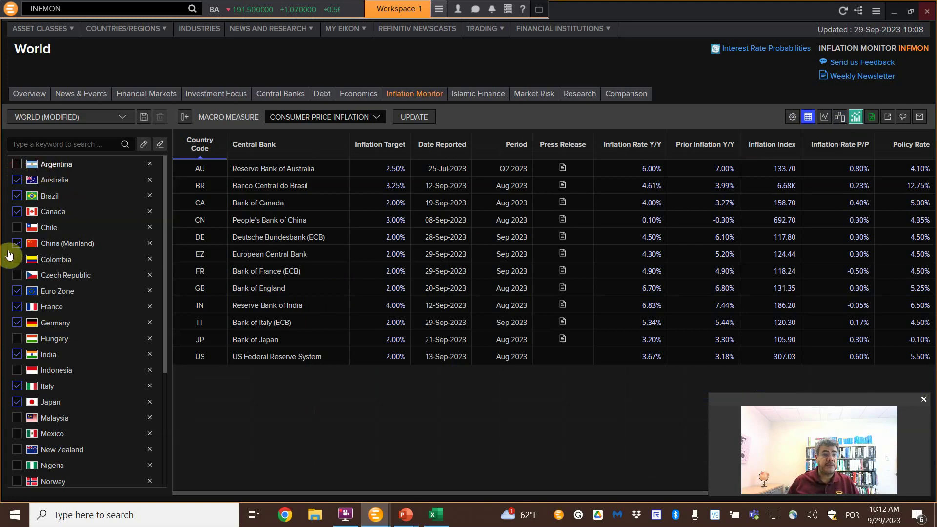
click(17, 227)
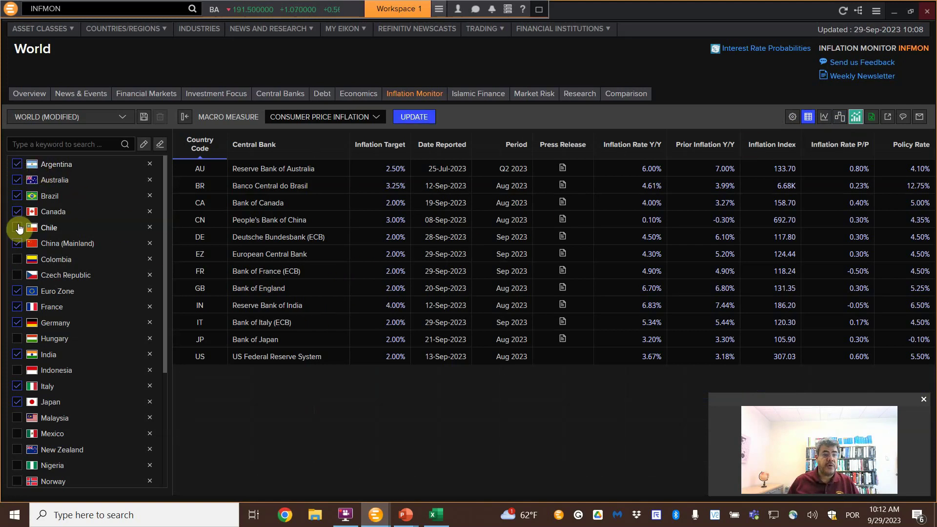
click(17, 289)
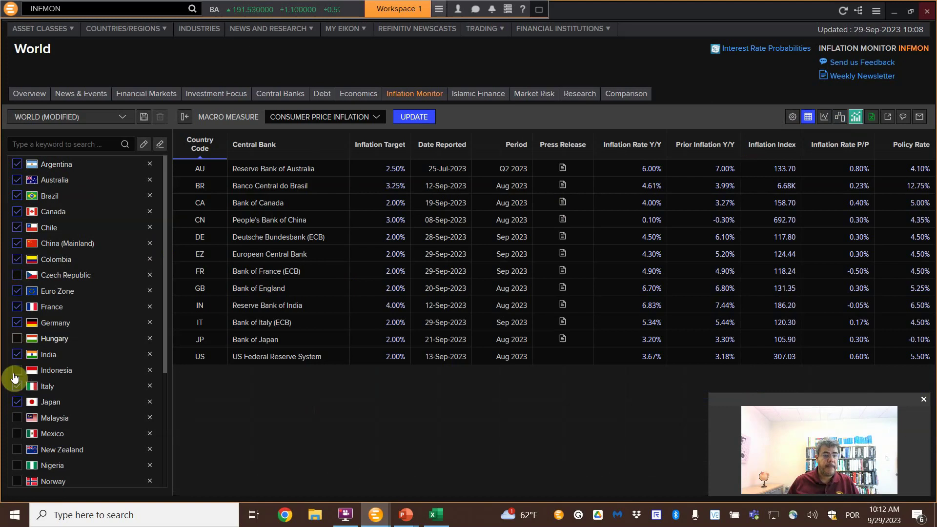
click(16, 370)
click(17, 338)
click(17, 402)
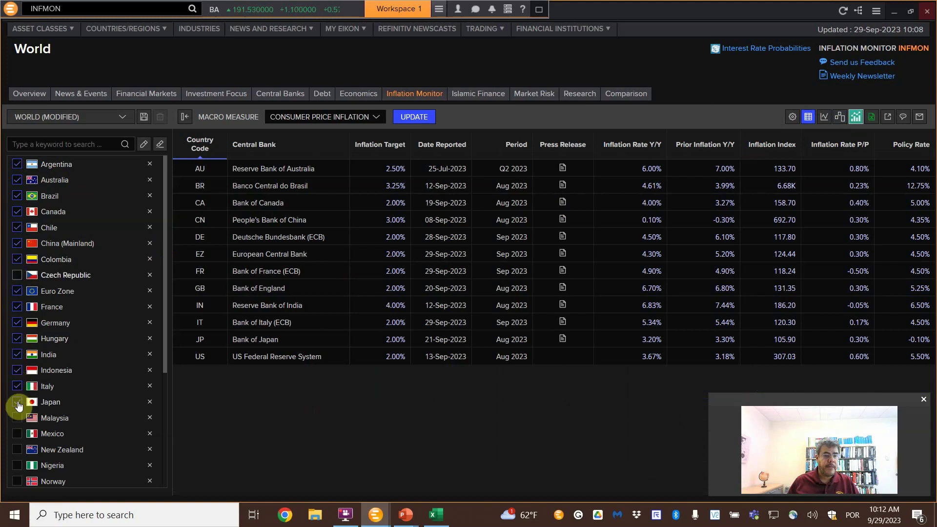
click(17, 418)
scroll(39, 387, down, 3)
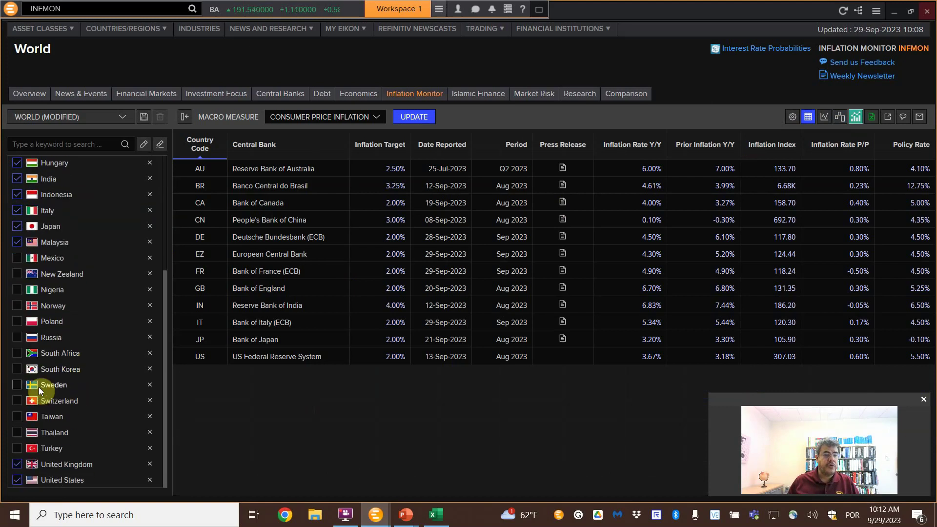
click(17, 258)
click(18, 273)
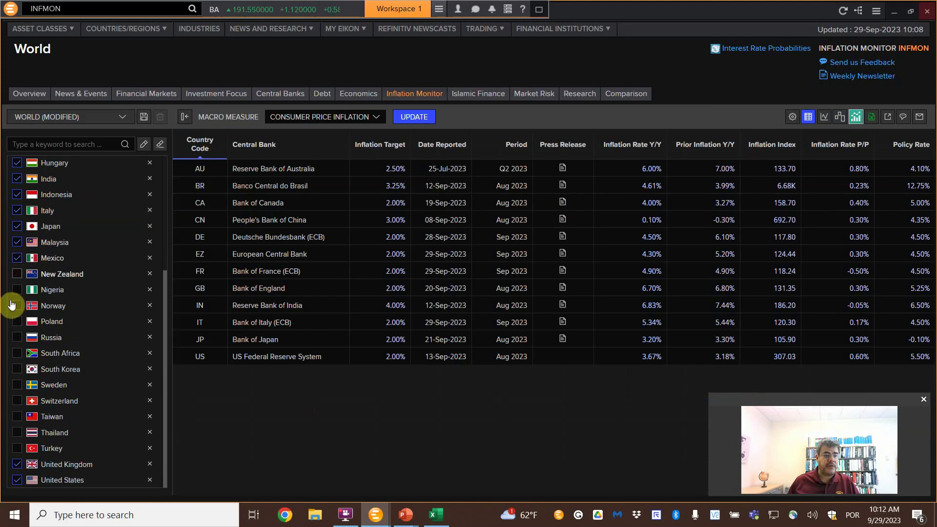
click(17, 290)
click(17, 306)
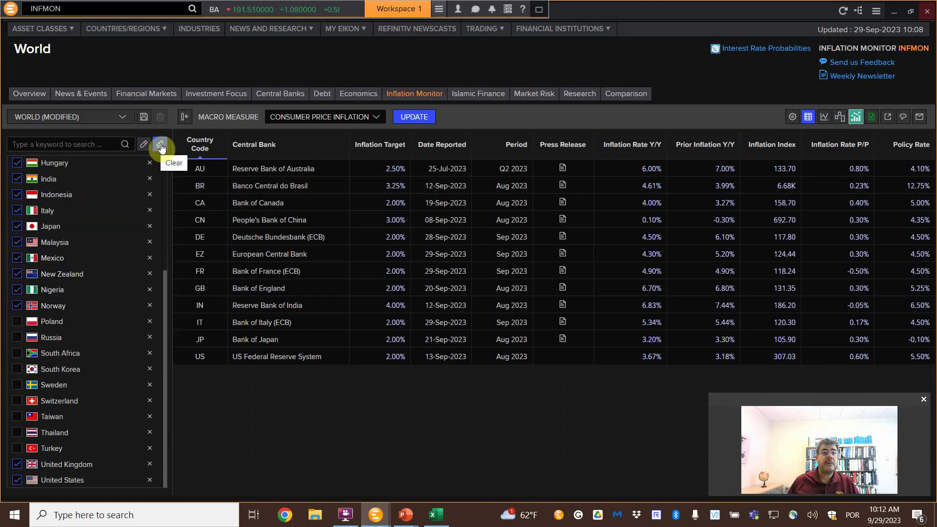
Reset the country list to WORLD and export the all-country table to Excel
click(145, 145)
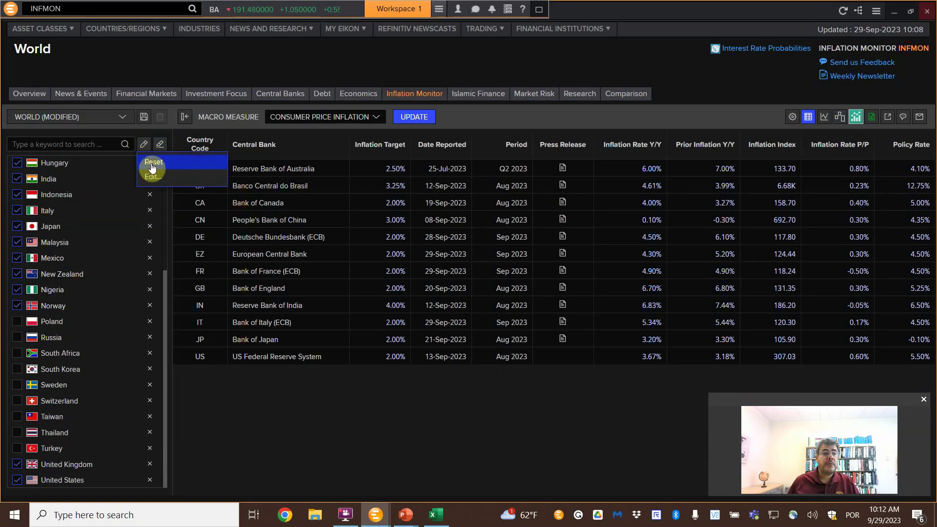
click(161, 162)
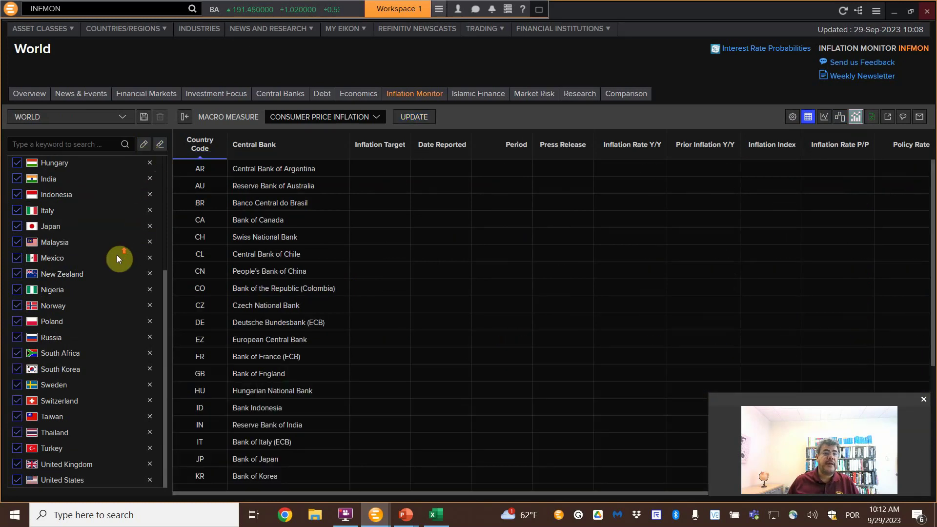
scroll(128, 249, up, 5)
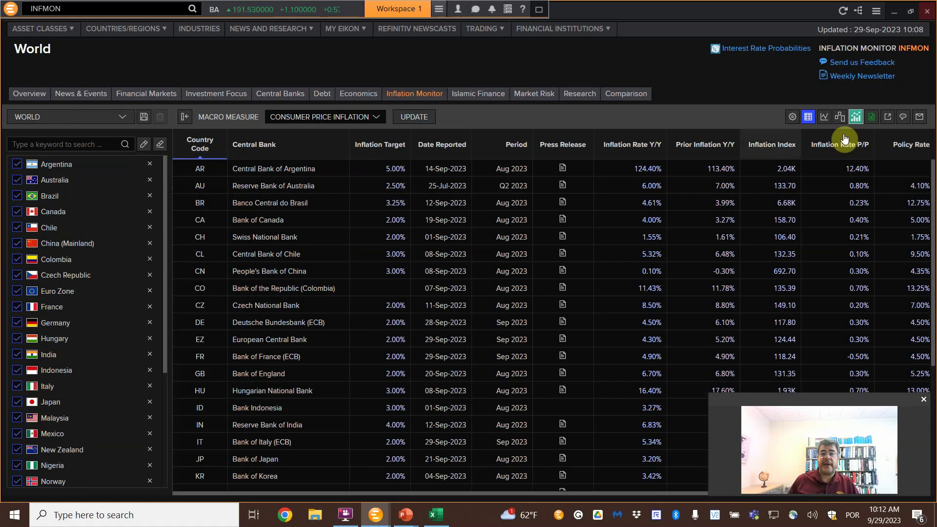
click(871, 117)
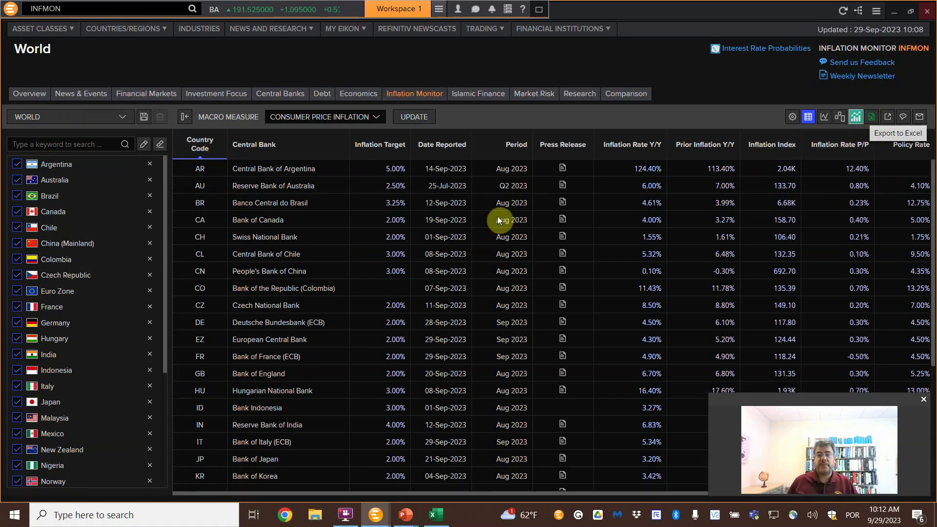
Open the CPI Excel export, enable editing, and select the country codes in column A
click(456, 324)
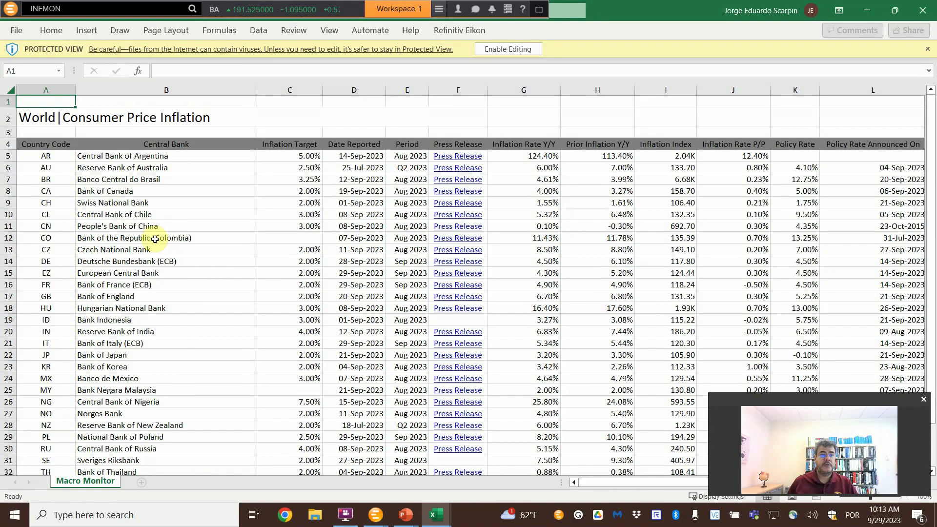
click(526, 49)
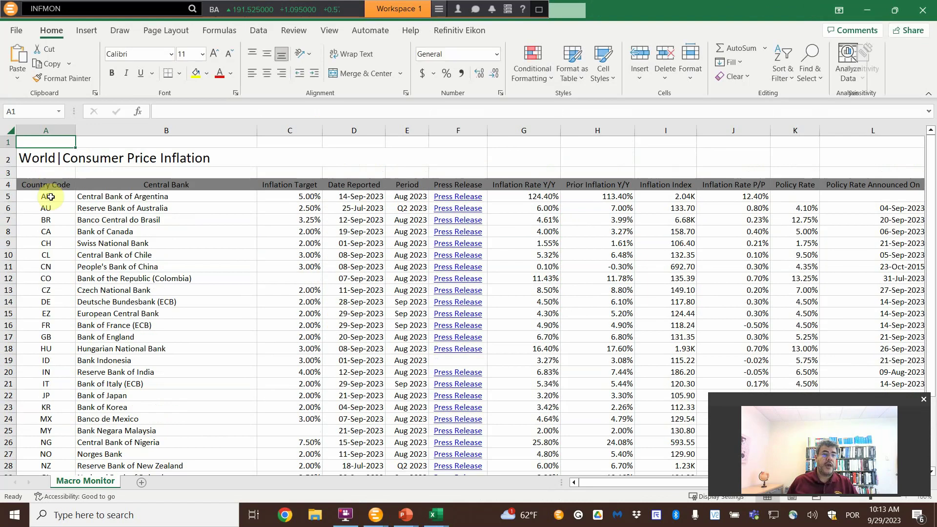
drag(51, 197, 51, 443)
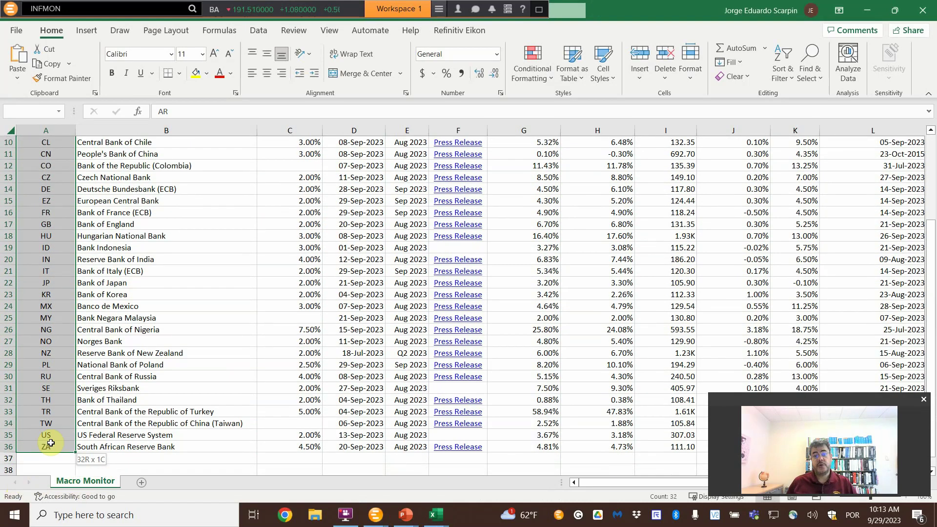
drag(51, 443, 9, 180)
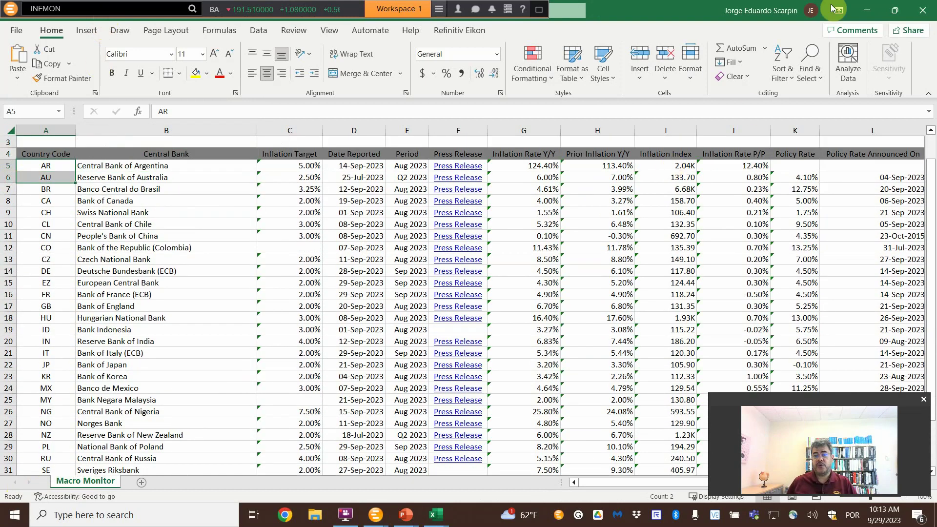
Bring the World Inflation Monitor window back to the front
mouse_move(375, 514)
mouse_move(444, 470)
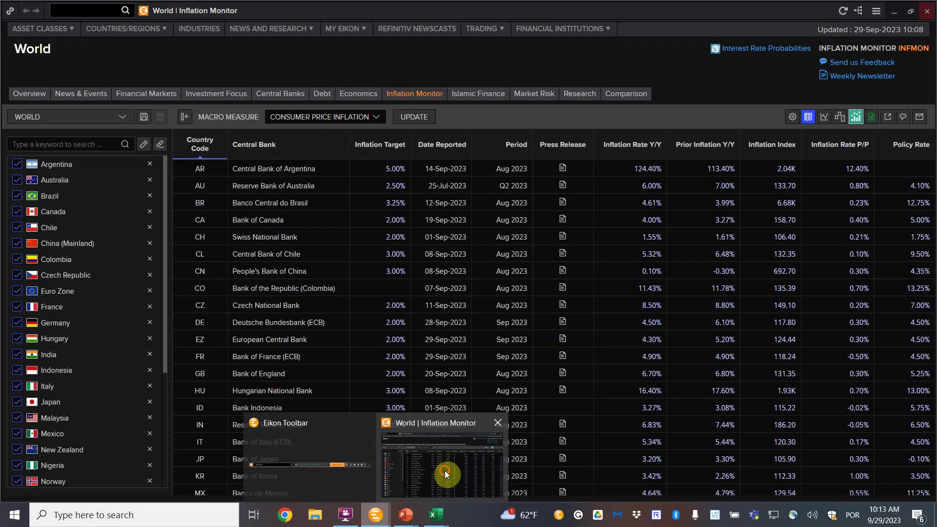
click(457, 450)
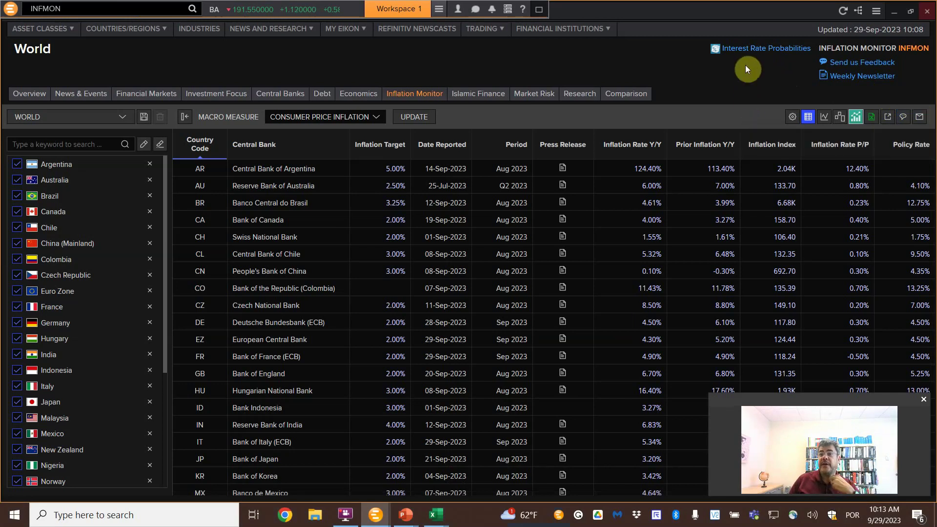
Open Interest Rate Probabilities maximized and review meeting dates, implied rates and probable actions
click(765, 49)
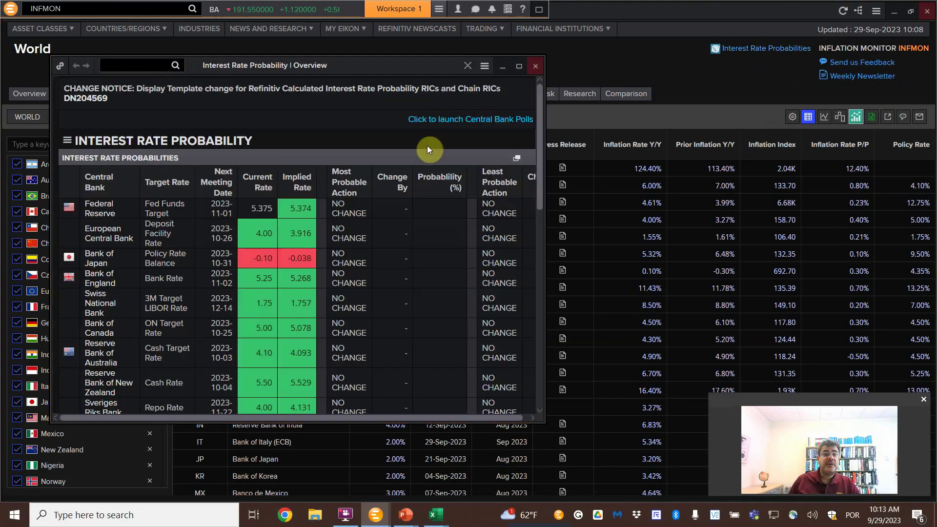
click(518, 66)
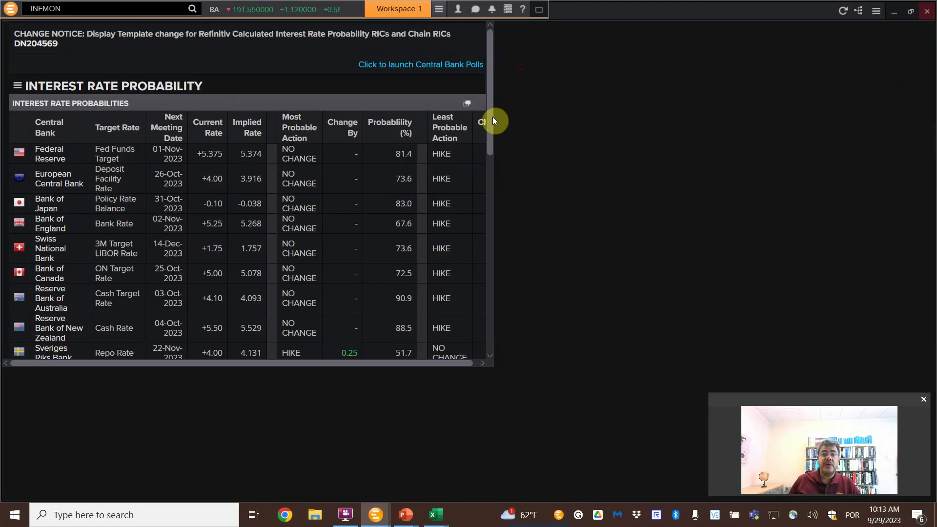
scroll(393, 229, down, 1)
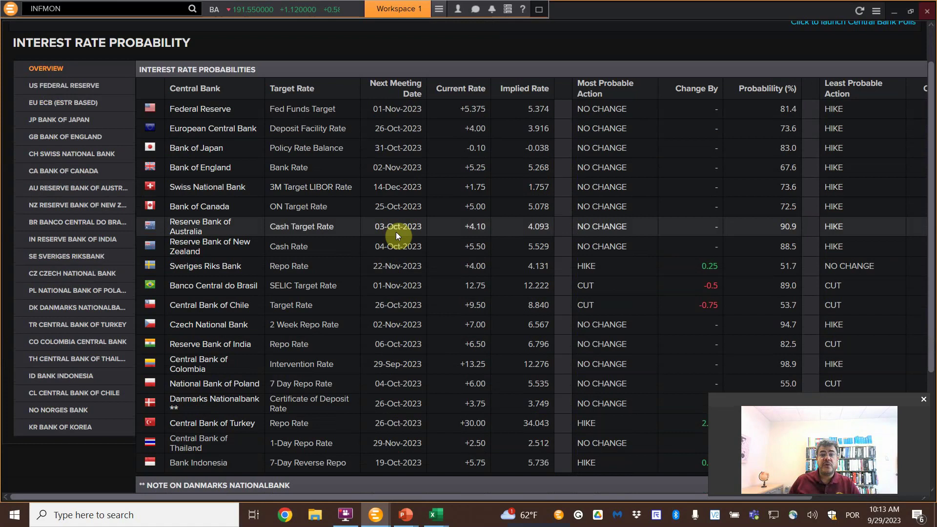
scroll(443, 244, up, 1)
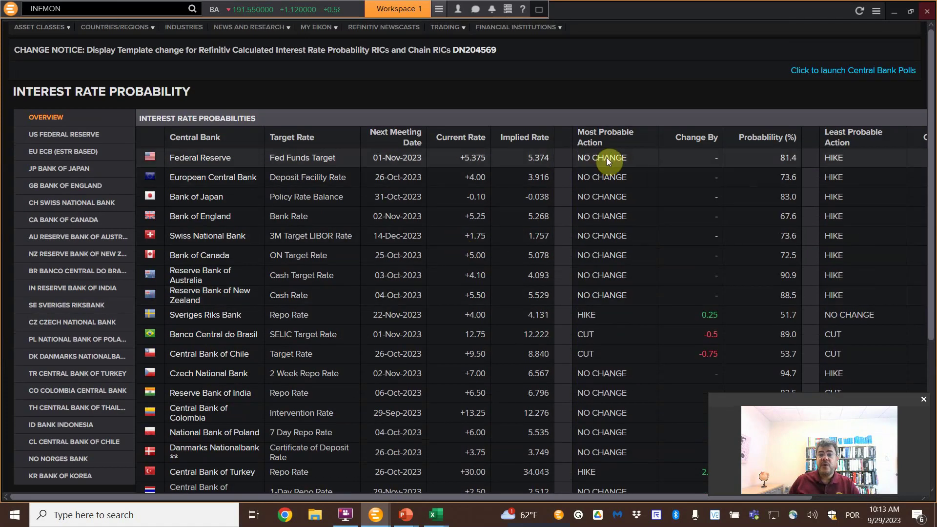
scroll(625, 178, down, 3)
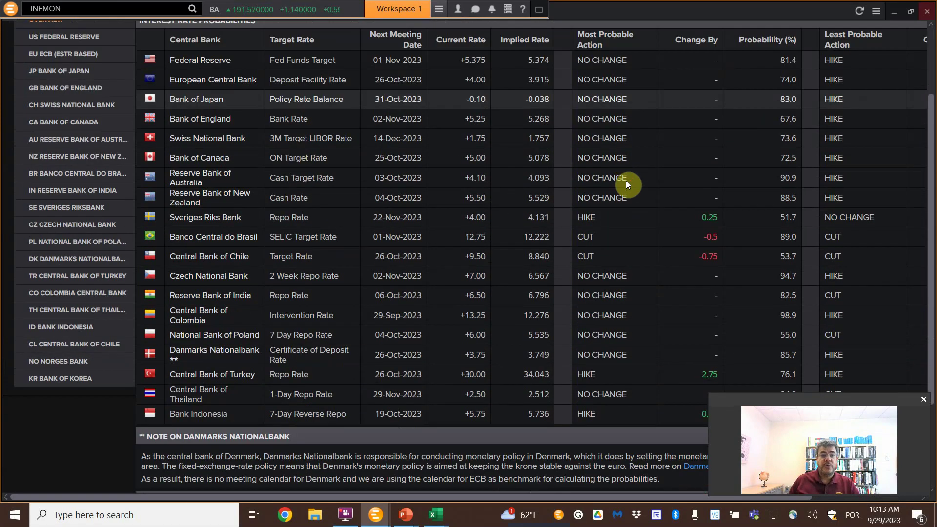
scroll(630, 201, down, 1)
scroll(631, 203, up, 4)
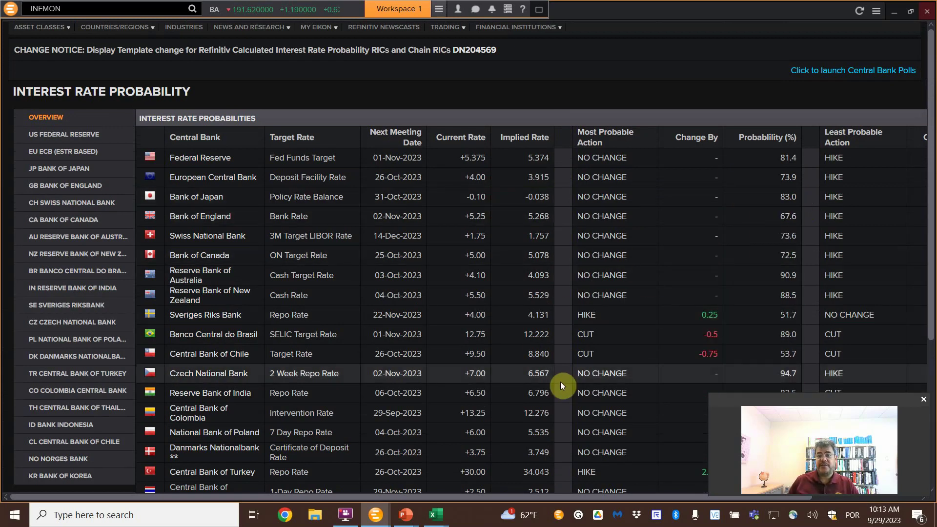
scroll(420, 407, down, 1)
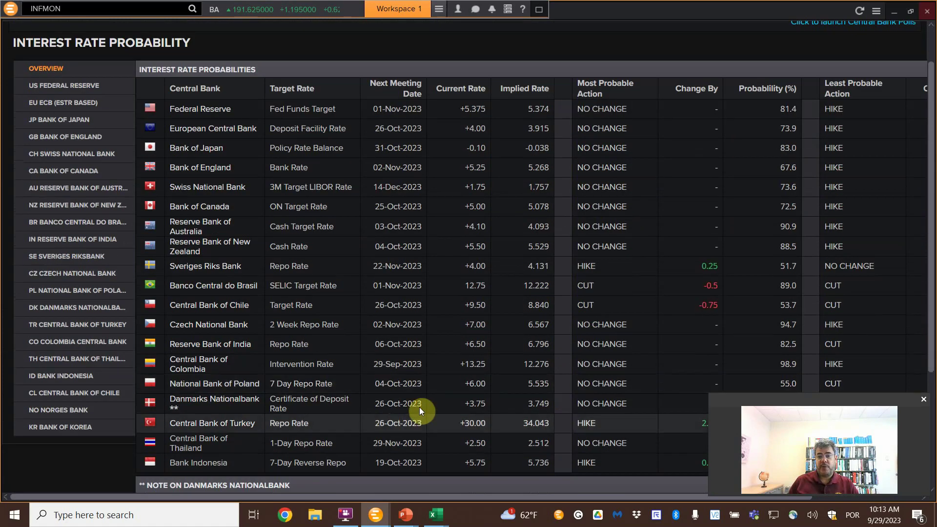
scroll(521, 329, up, 1)
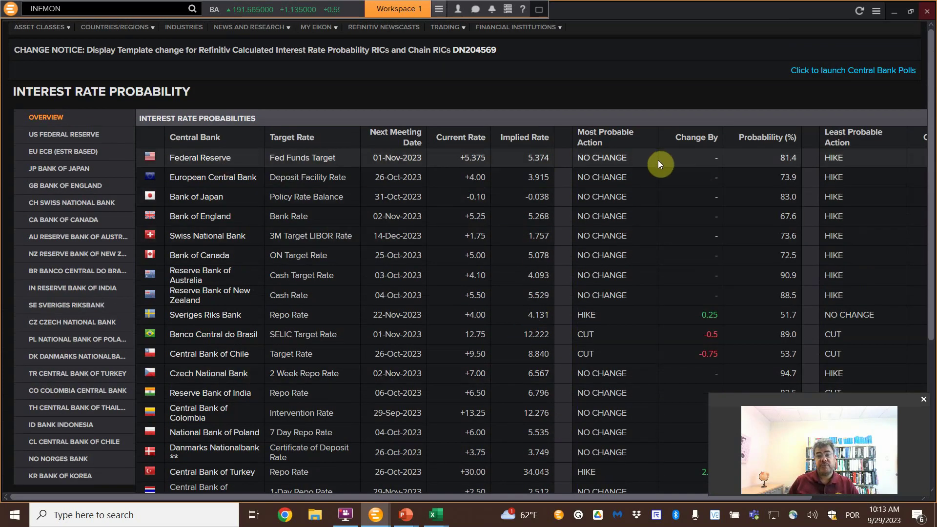
scroll(650, 220, down, 1)
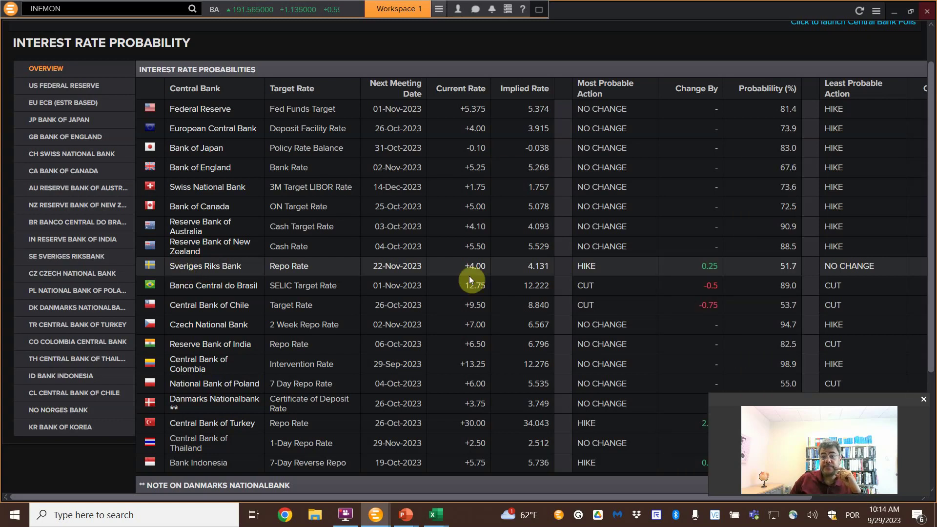
scroll(503, 306, down, 3)
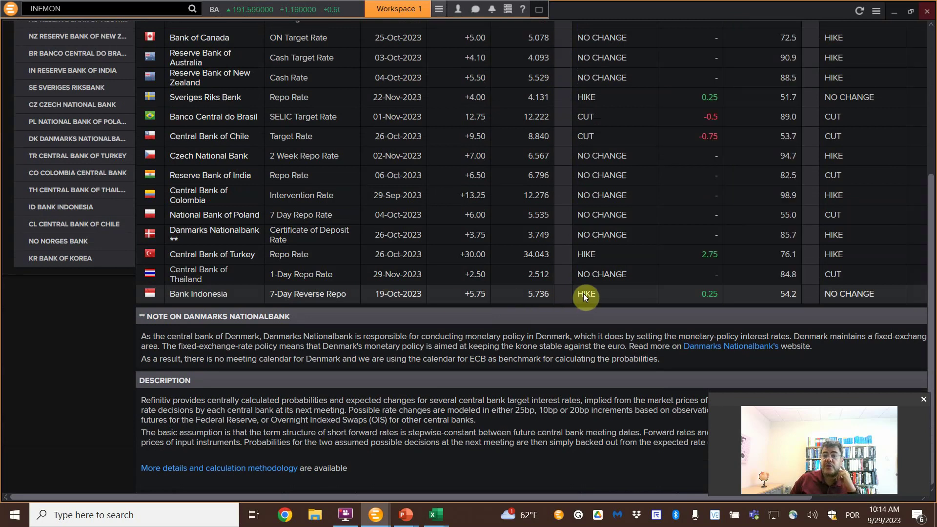
scroll(443, 292, up, 5)
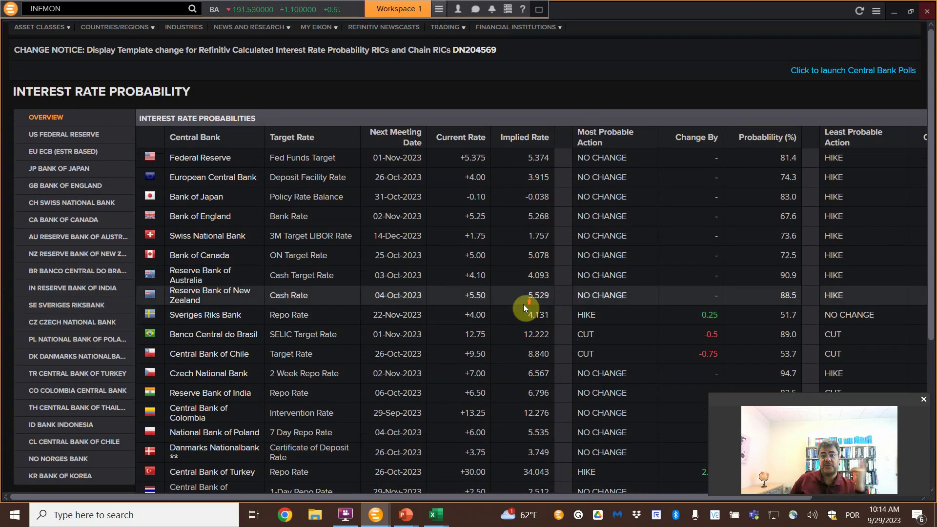
click(845, 73)
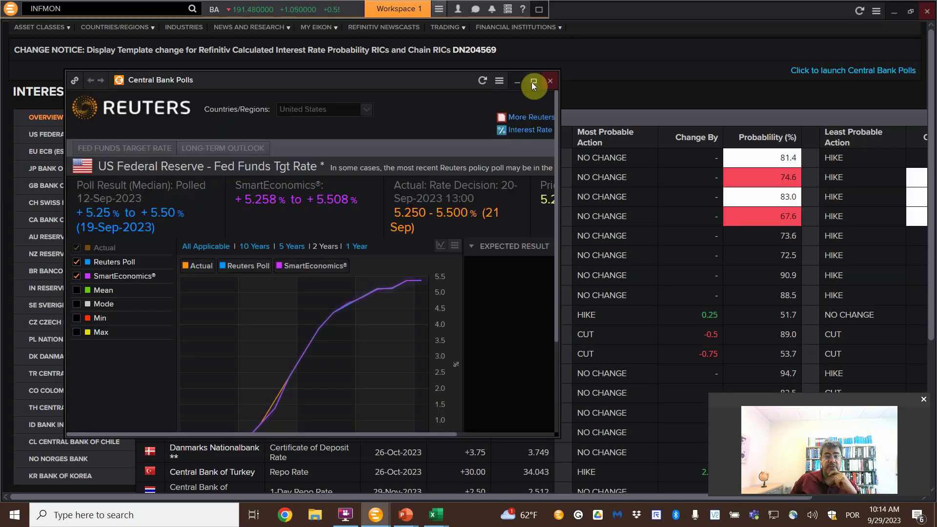
click(532, 83)
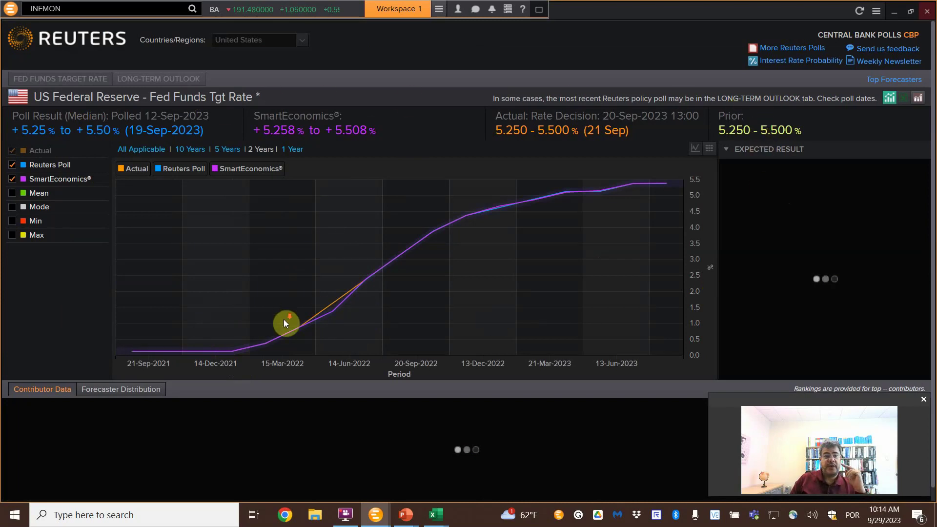
scroll(285, 322, down, 1)
scroll(285, 322, up, 1)
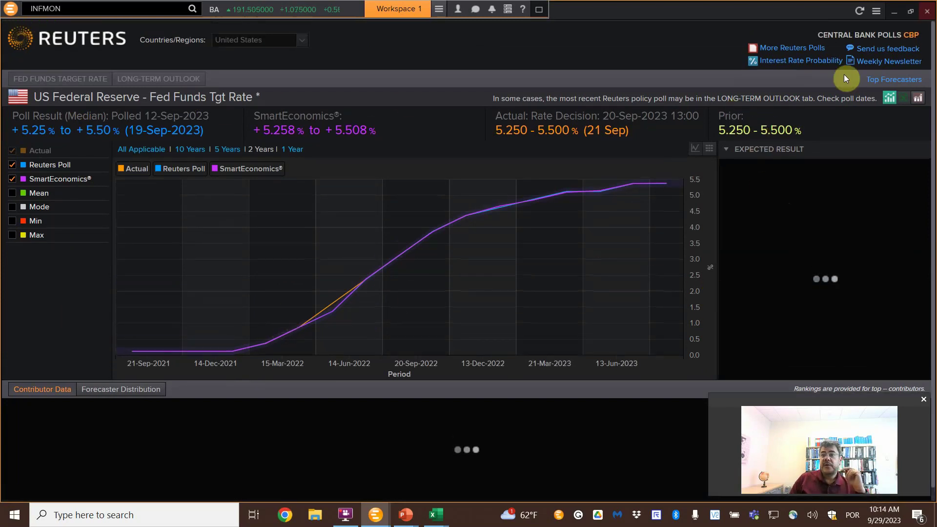
Close the Central Bank Polls and rate probability windows, returning to the 'Search: INFMON' slide
click(927, 11)
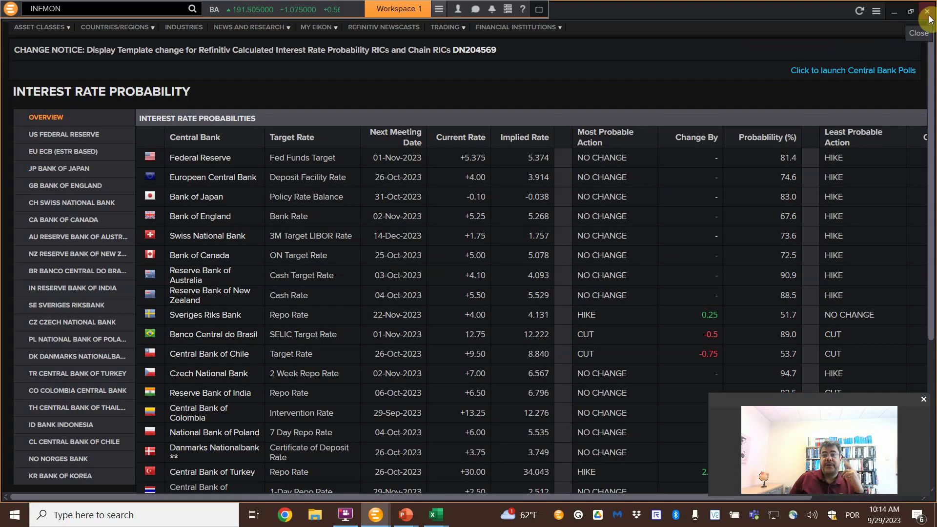
click(928, 13)
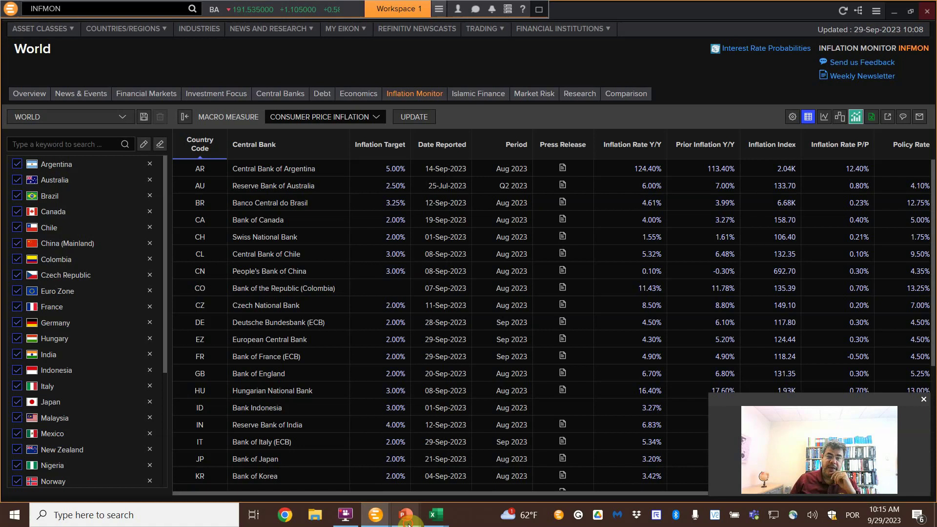
mouse_move(405, 515)
click(436, 471)
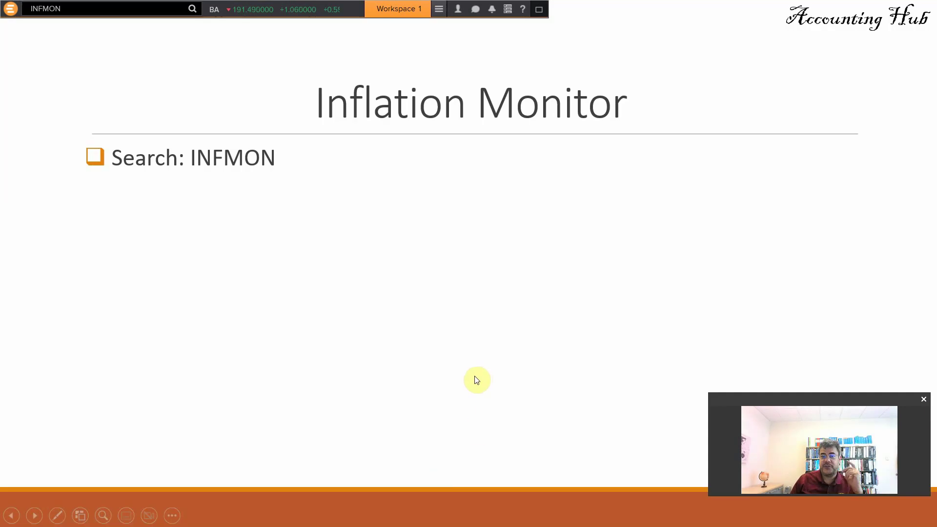
Advance one slide to reach the final 'Thank you' slide
click(476, 380)
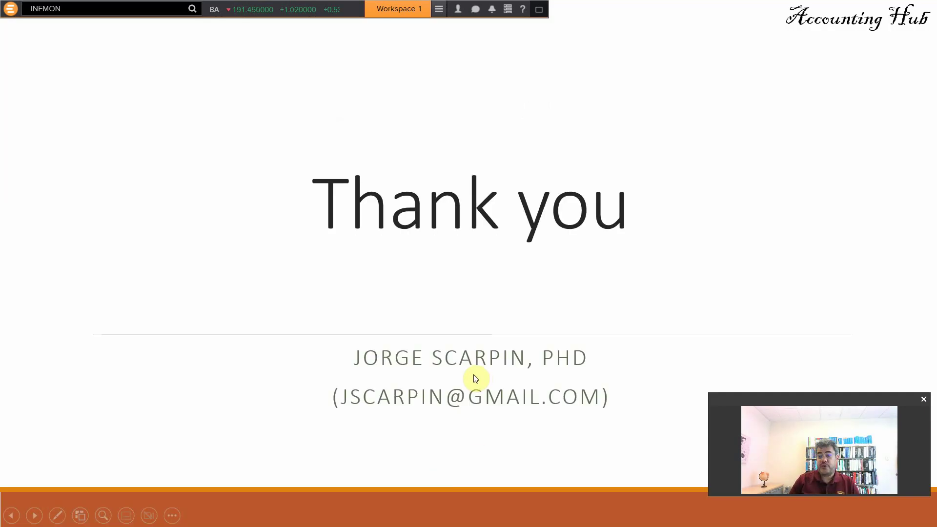